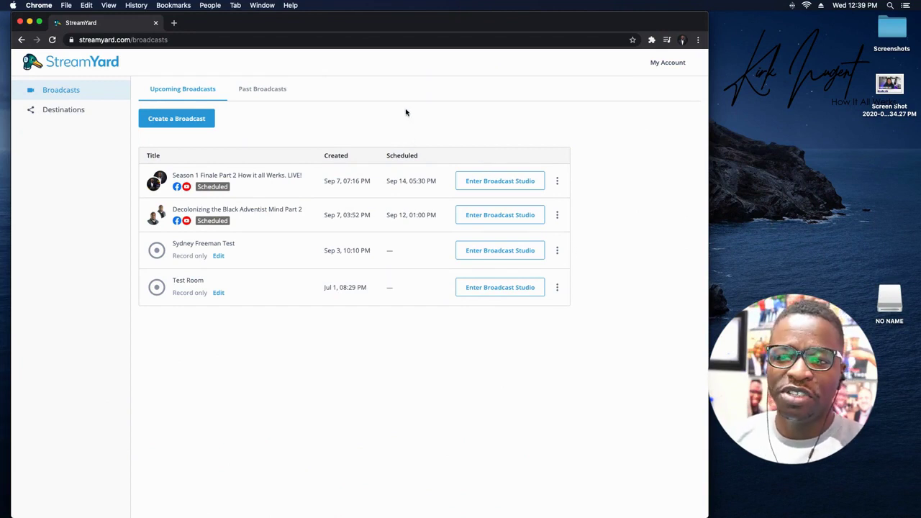
Open the plan change page and compare the multistream destinations offered by the Basic and Professional plans
left_click_drag(407, 17, 410, 18)
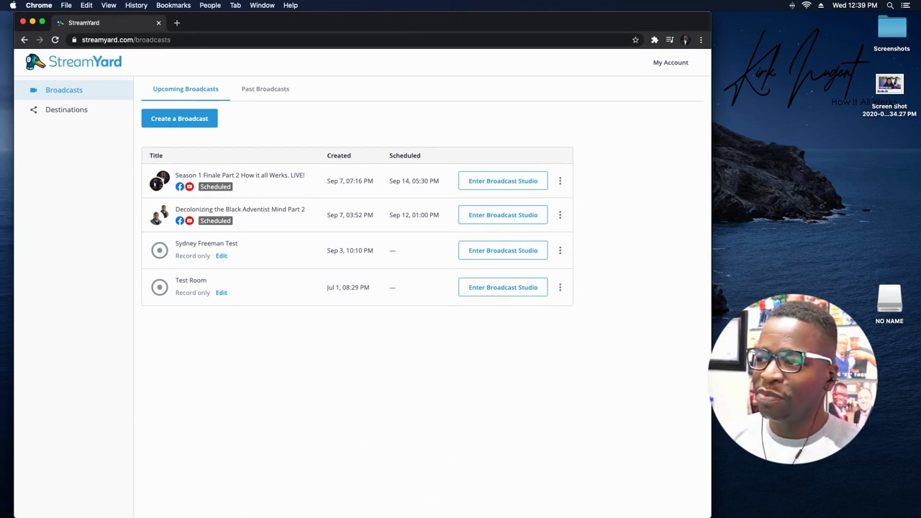
left_click(675, 63)
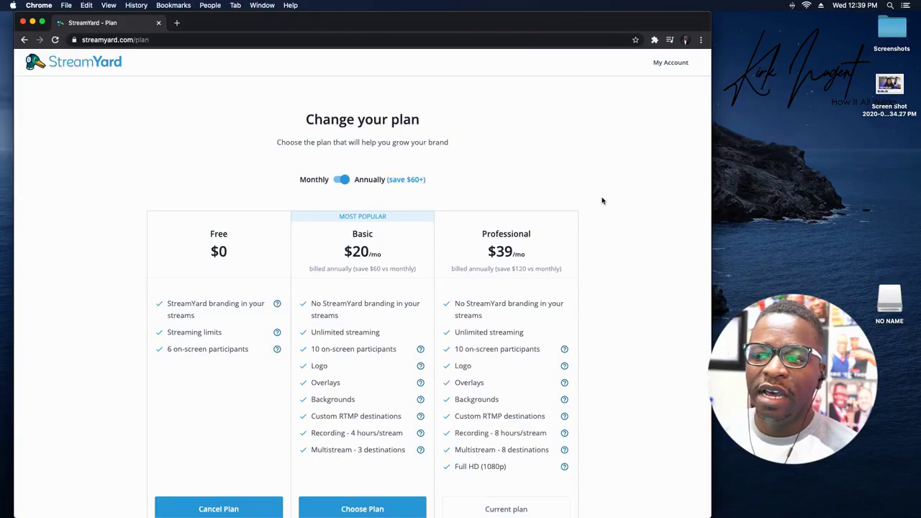
scroll(599, 205, "down", 3)
scroll(600, 206, "up", 1)
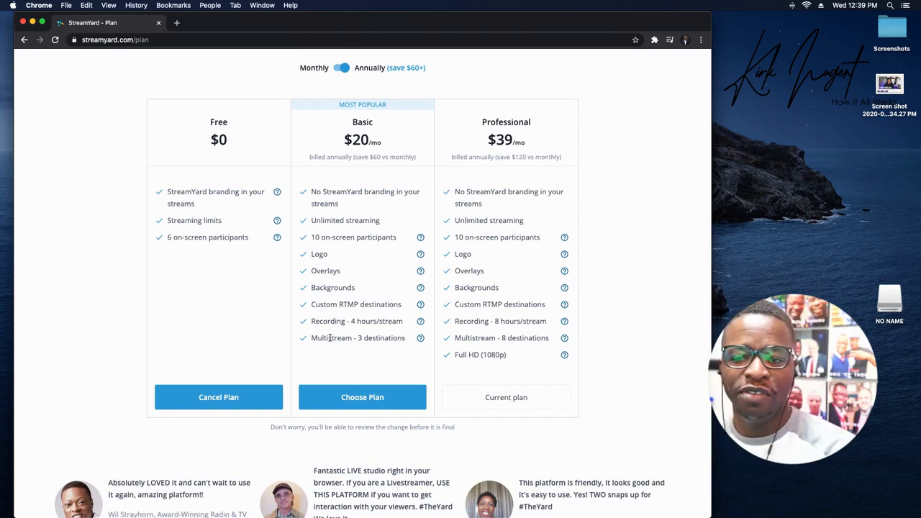
left_click_drag(328, 339, 382, 356)
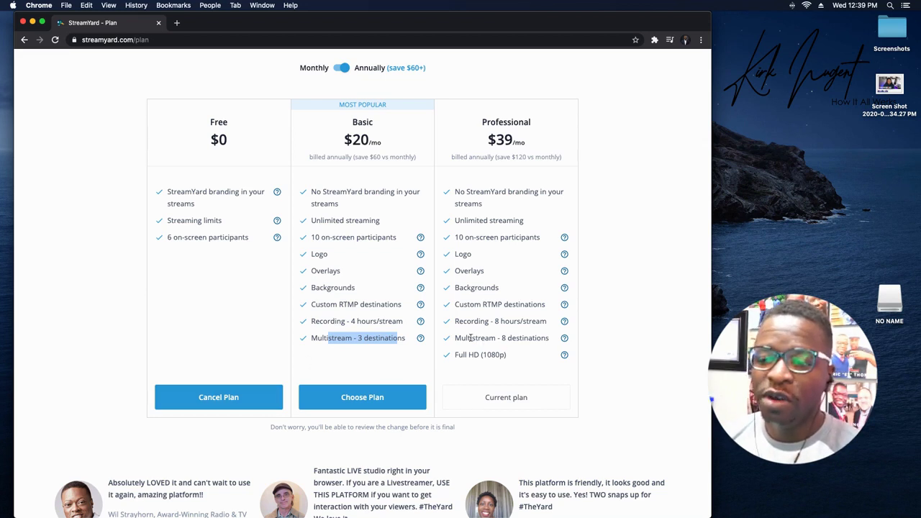
left_click_drag(472, 337, 534, 340)
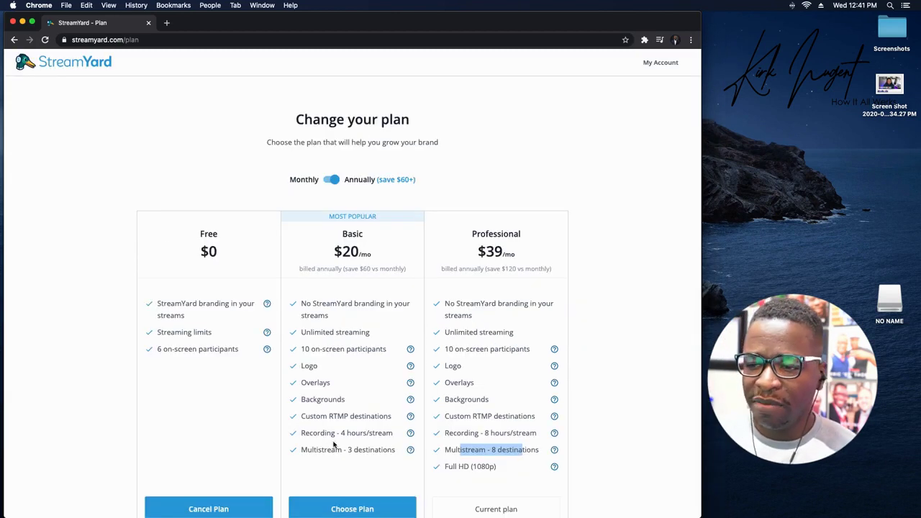
left_click(497, 416)
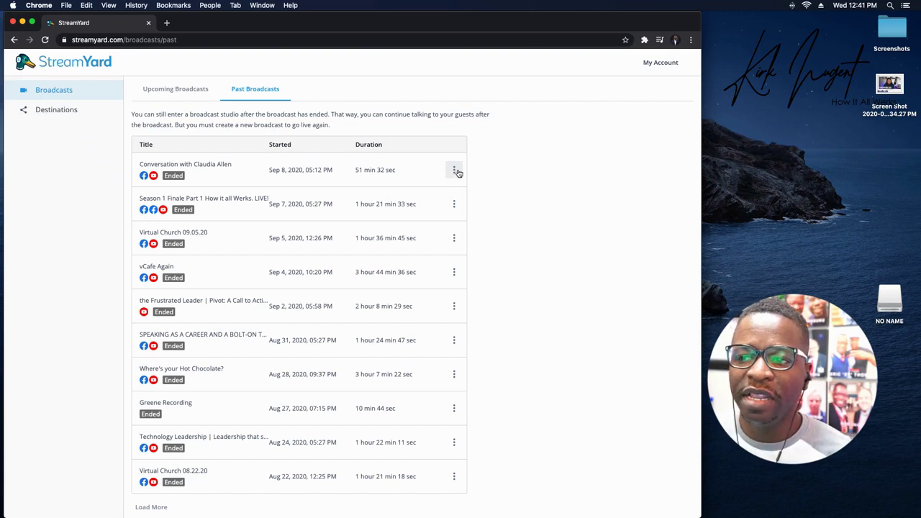
View the available options for the most recent ended broadcast in the past broadcasts list
left_click(456, 171)
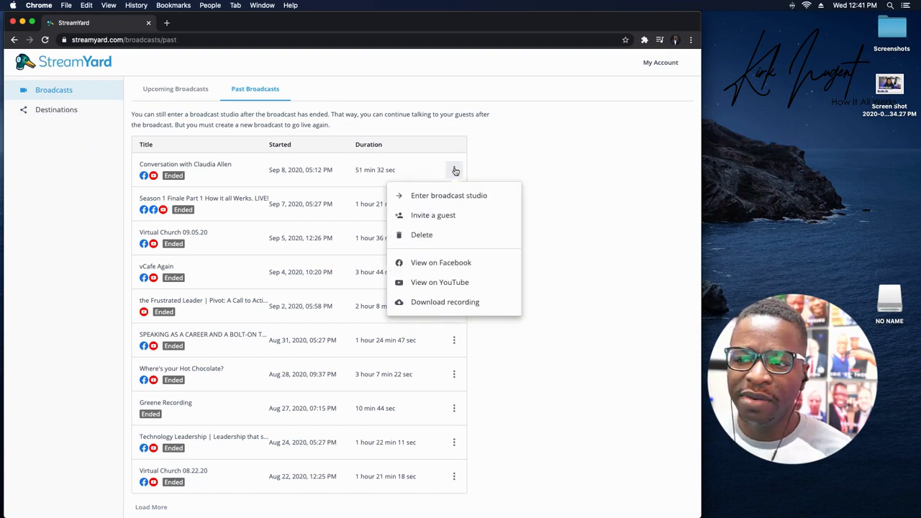
left_click(455, 171)
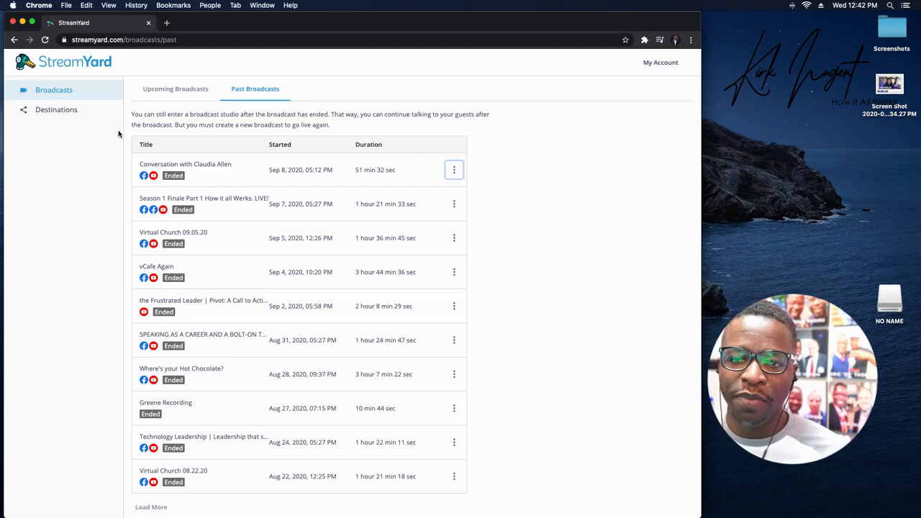
Enter the Test Room broadcast studio from the upcoming broadcasts with the microphone muted and the camera off
left_click(42, 94)
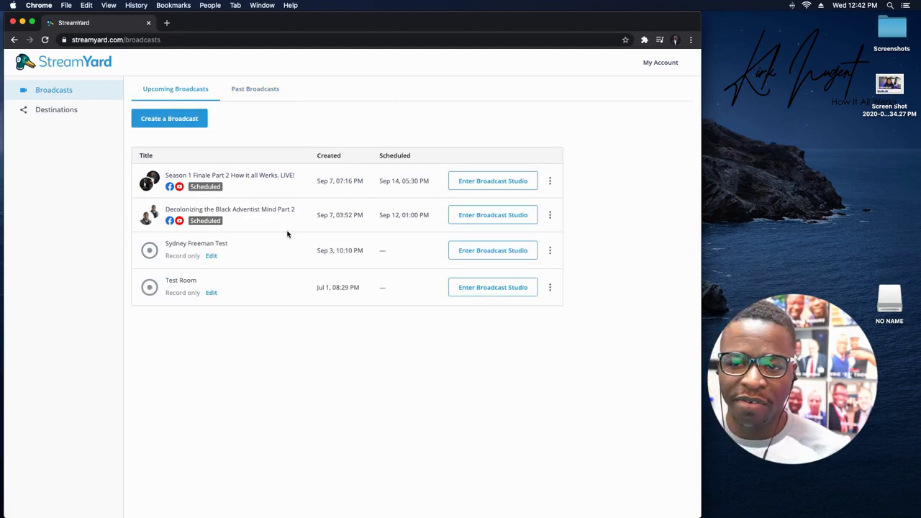
left_click(487, 288)
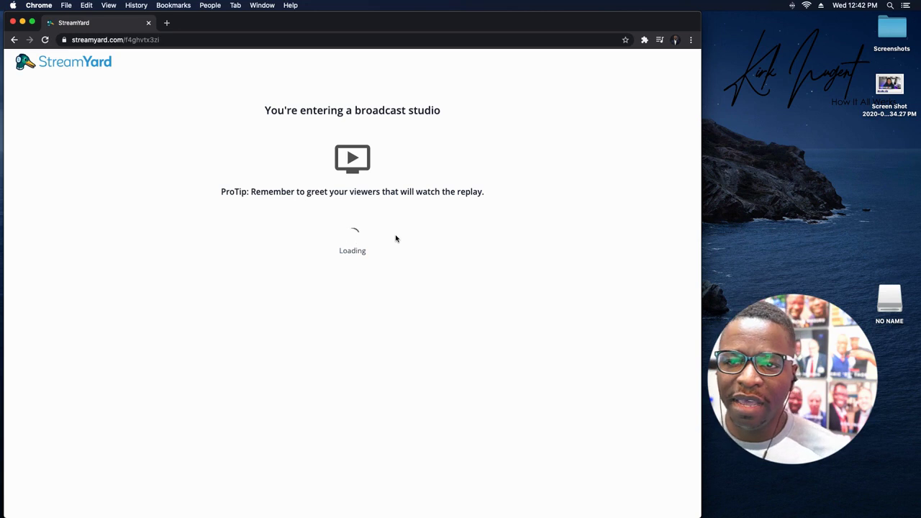
left_click(349, 243)
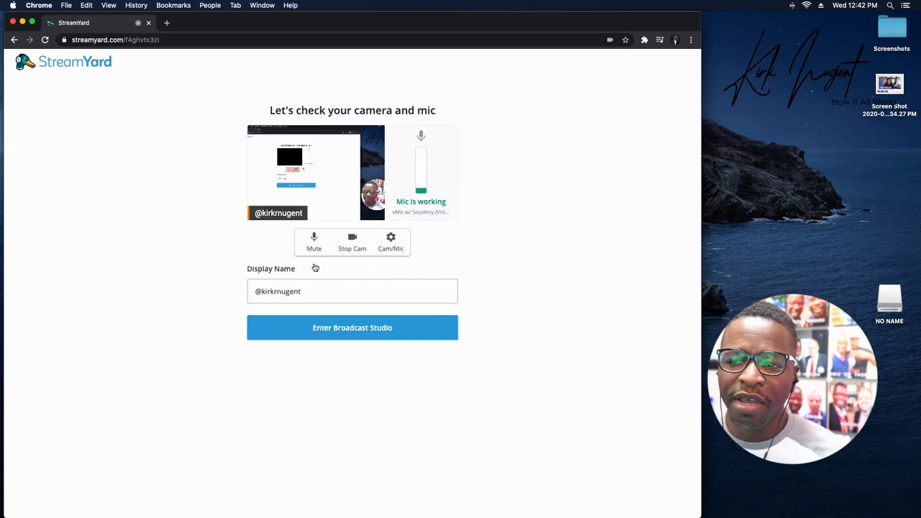
left_click(351, 245)
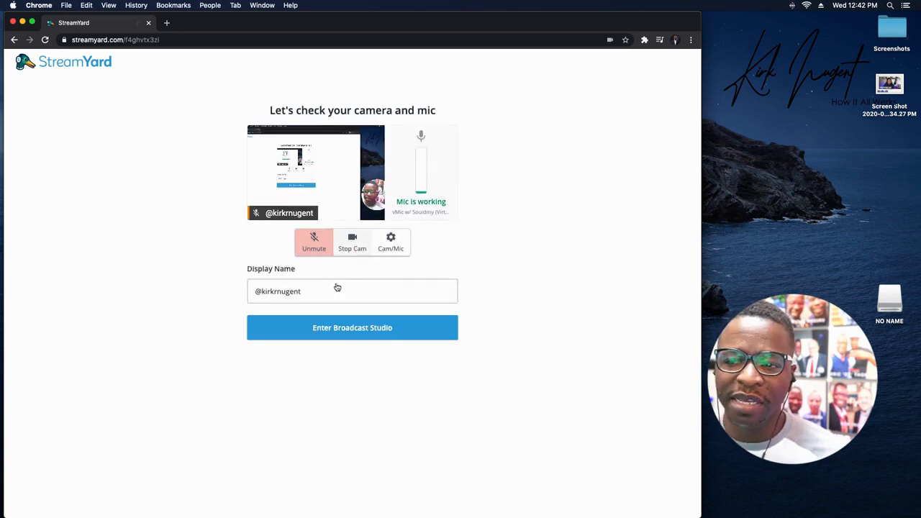
left_click(326, 330)
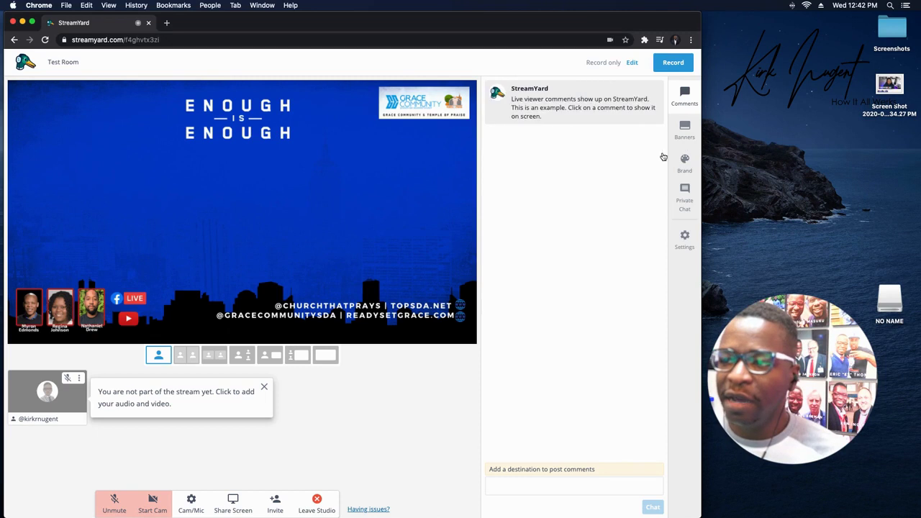
Switch the studio's brand to Default
left_click(684, 162)
left_click(553, 90)
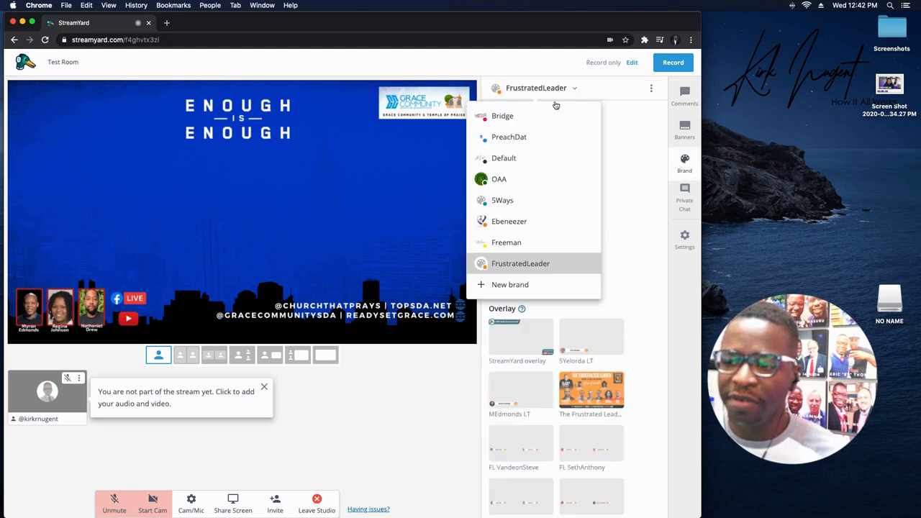
left_click(504, 161)
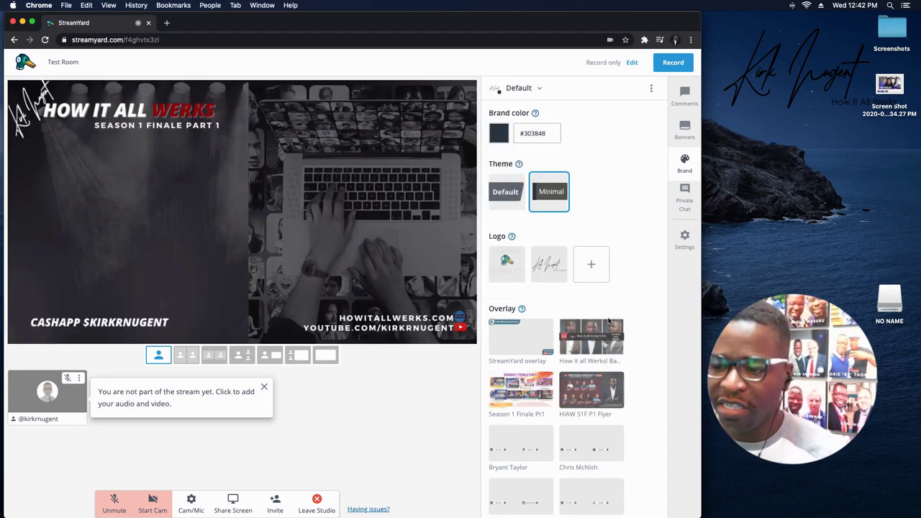
Look through the overlays and video clips stored in the Default brand
scroll(594, 343, "down", 3)
scroll(594, 343, "down", 6)
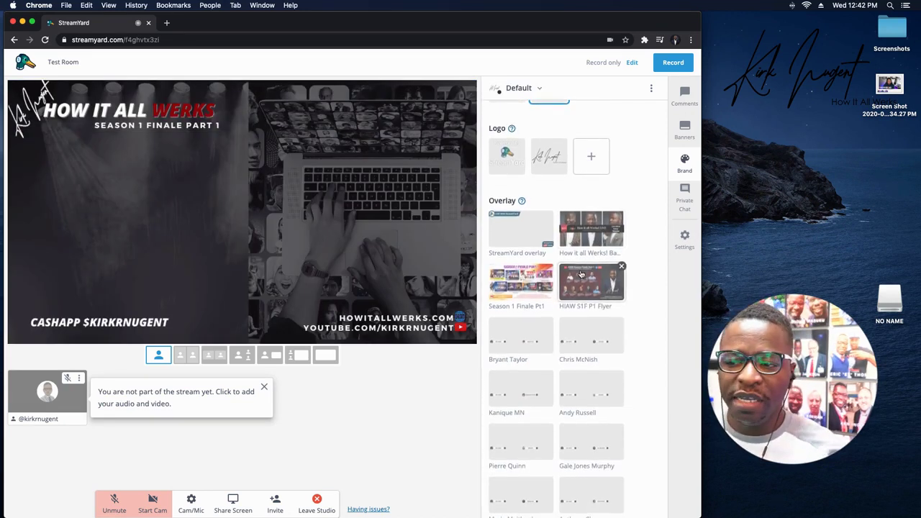
scroll(565, 289, "down", 3)
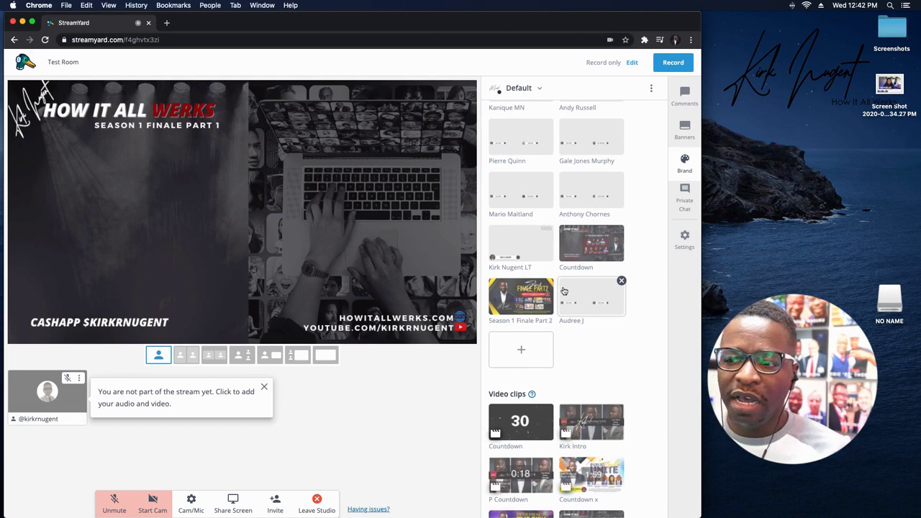
scroll(565, 291, "down", 2)
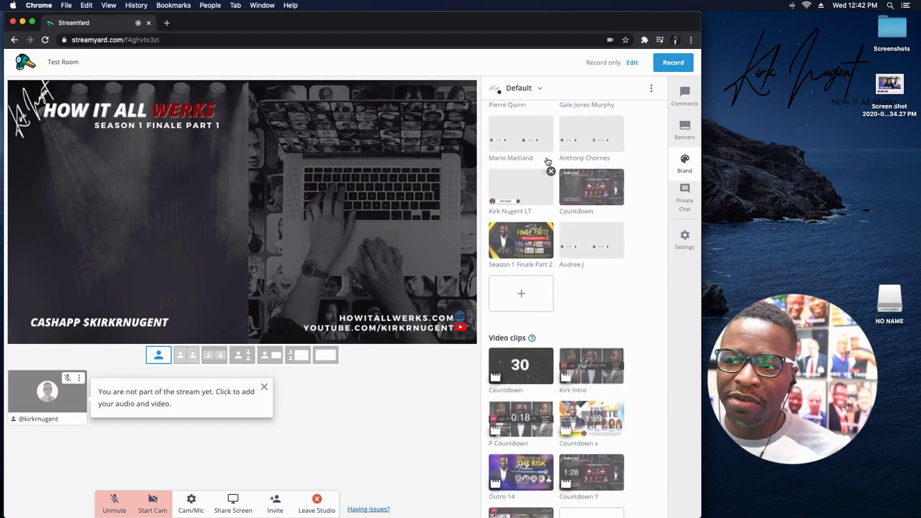
scroll(547, 162, "up", 3)
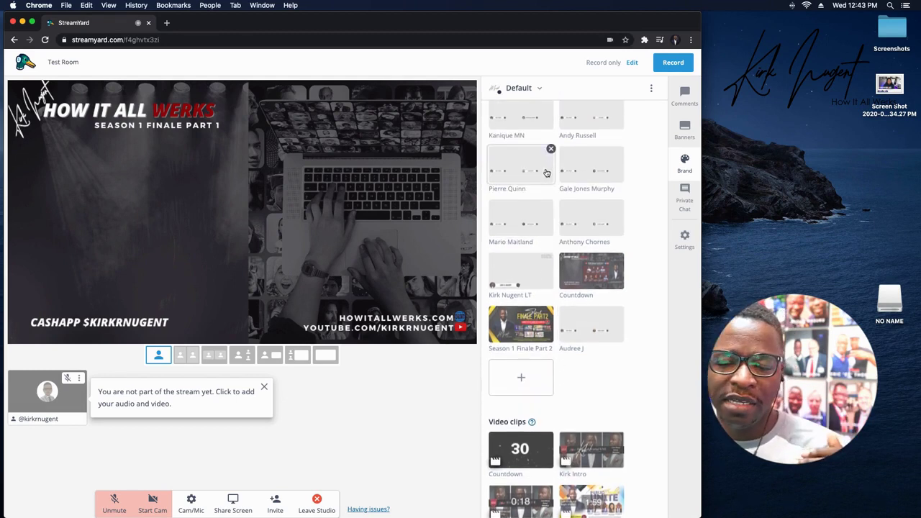
scroll(541, 178, "down", 1)
scroll(541, 177, "down", 3)
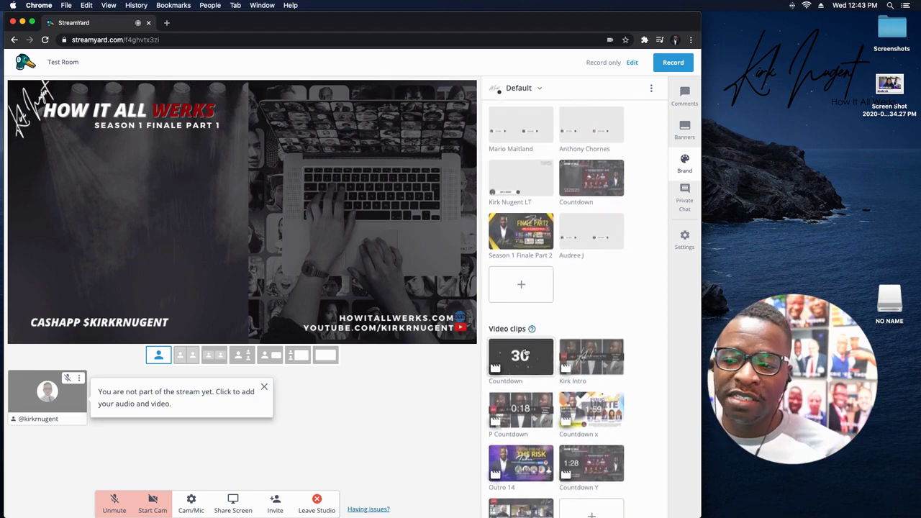
scroll(524, 353, "down", 2)
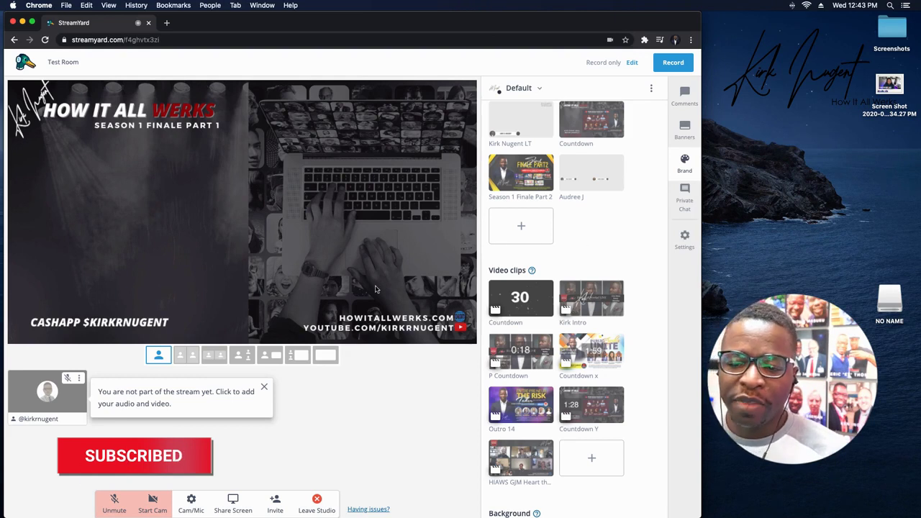
Dismiss the add-to-stream hint and load streamyard.com in a second browser tab
left_click(263, 388)
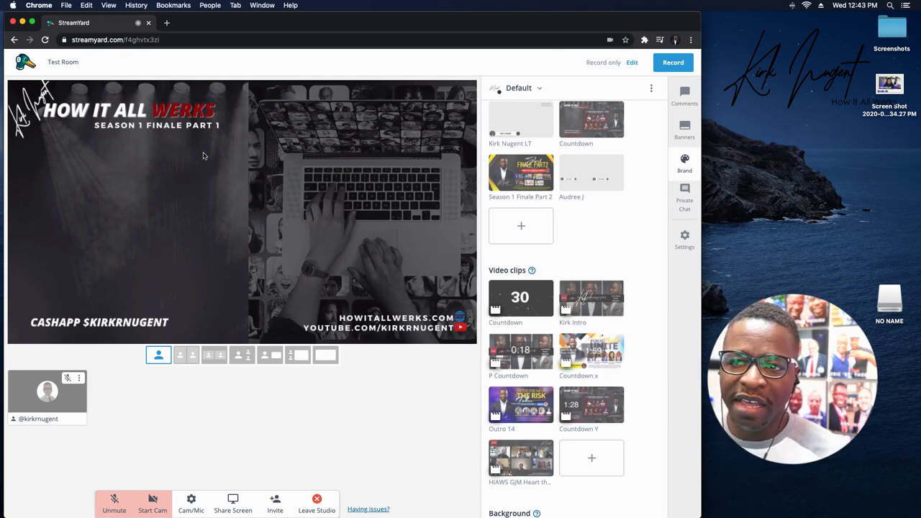
left_click_drag(238, 29, 288, 75)
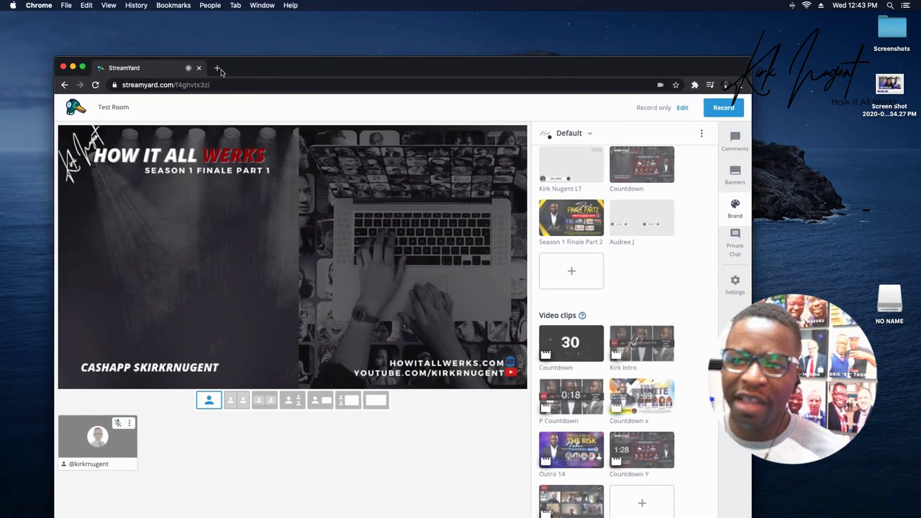
key("super+t")
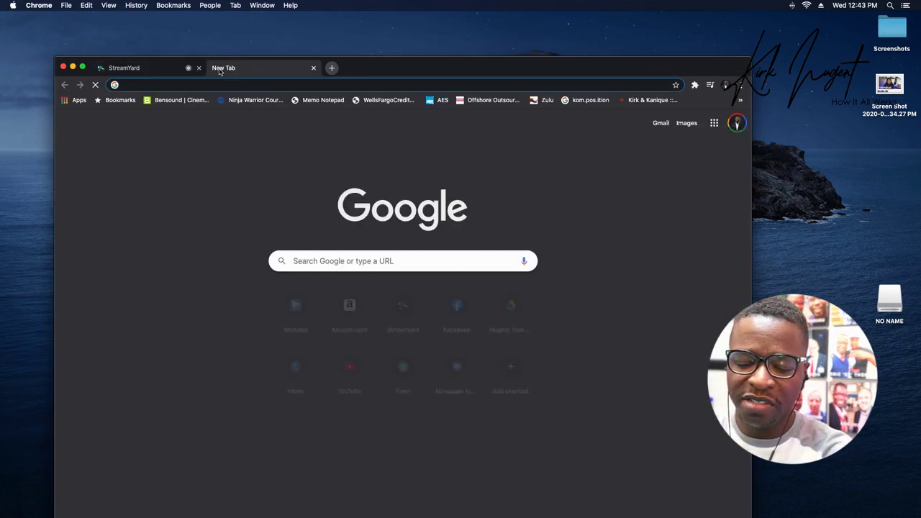
type("srt")
key("BackSpace")
key("BackSpace")
key("BackSpace")
type("streamyard.com")
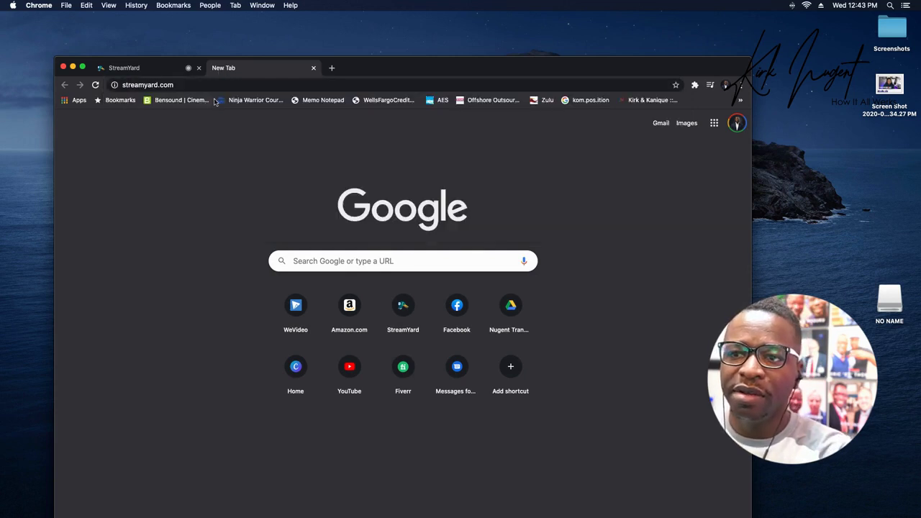
left_click(209, 105)
left_click_drag(383, 72, 325, 10)
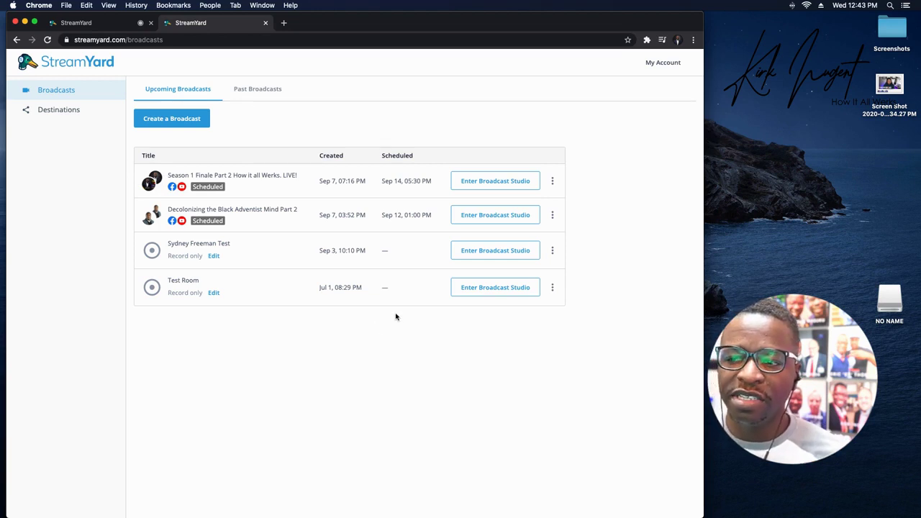
Join the Test Room studio a second time from the new tab, with microphone muted and camera off
left_click(458, 285)
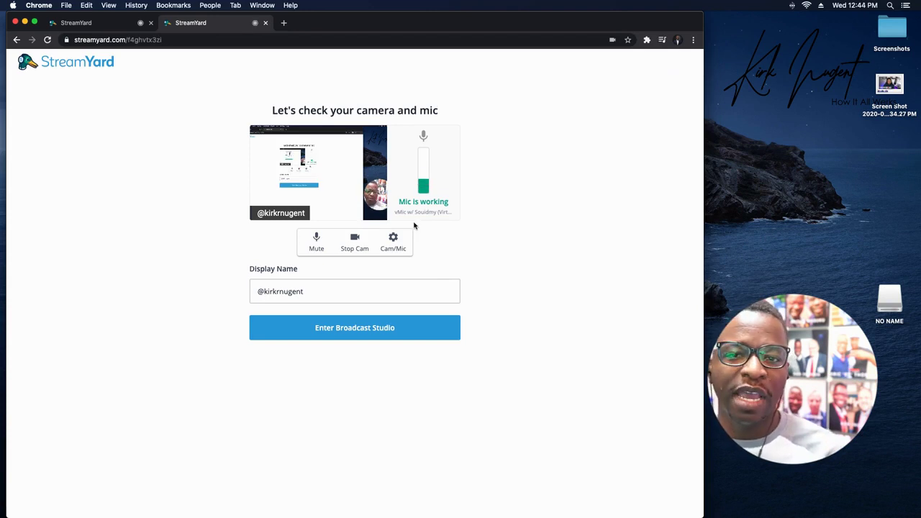
left_click(316, 241)
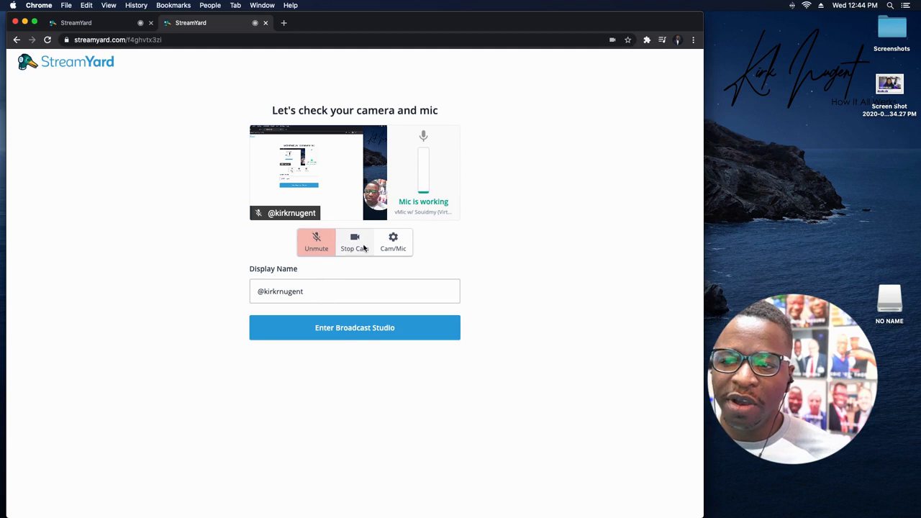
left_click(355, 242)
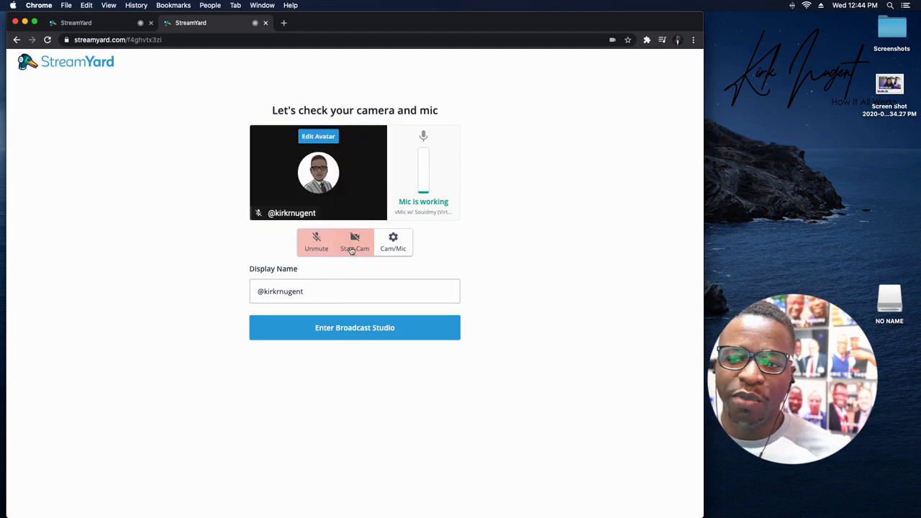
left_click(337, 329)
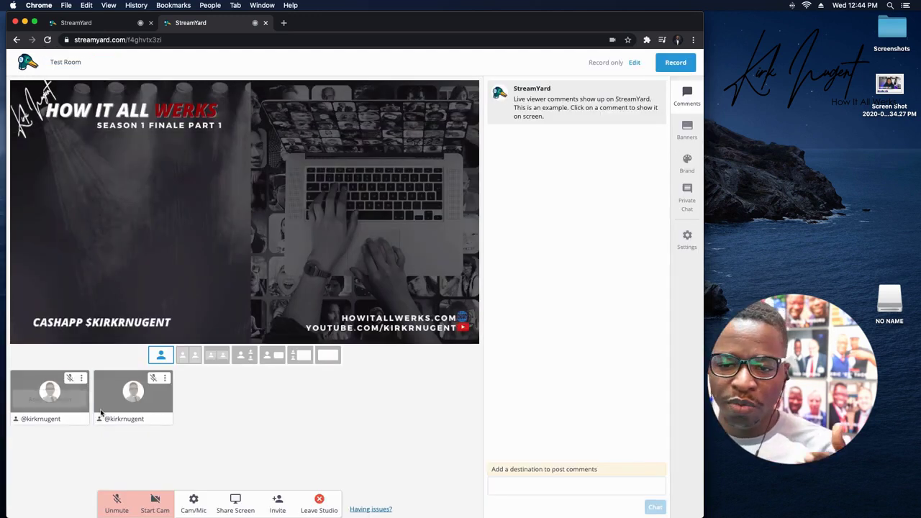
Add both waiting participants to the stream and arrange them in the smaller side-by-side layout that keeps the background visible
mouse_move(106, 409)
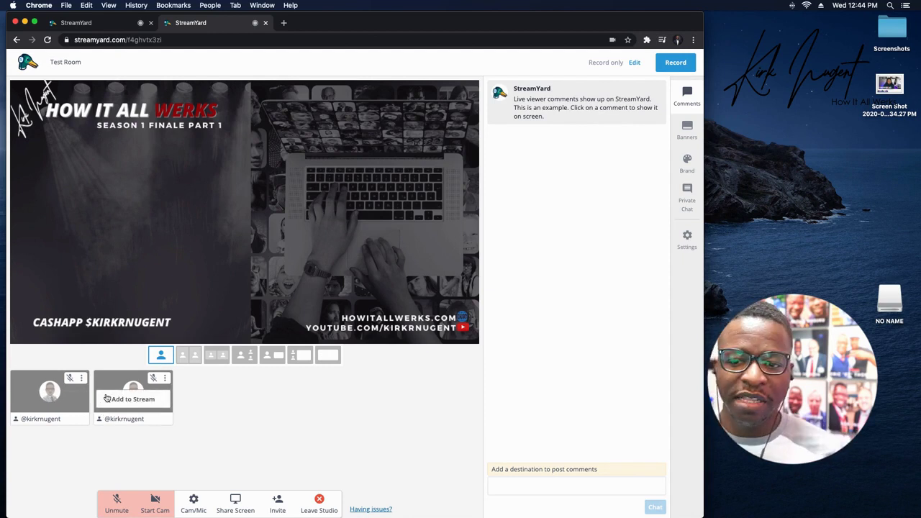
left_click(127, 400)
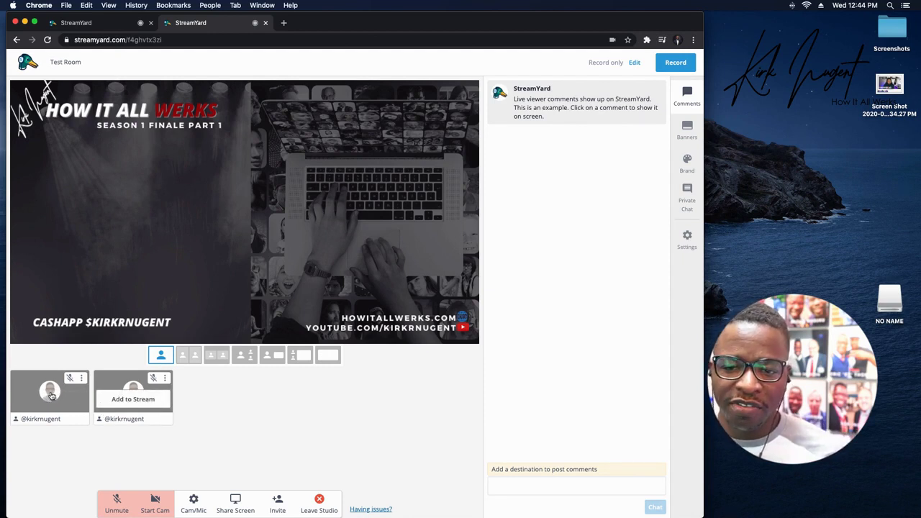
left_click(50, 399)
left_click(216, 356)
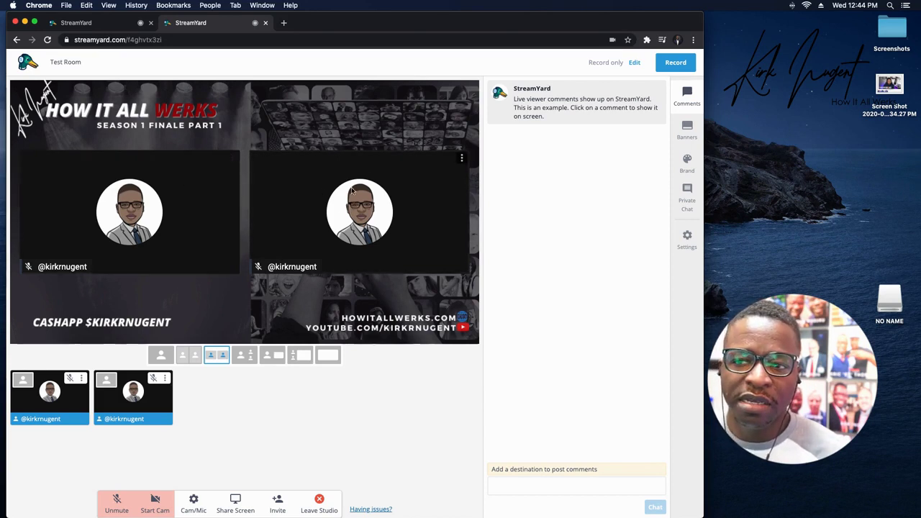
Switch the second participant's video feed to Solo layout through the feed's own options
left_click(462, 159)
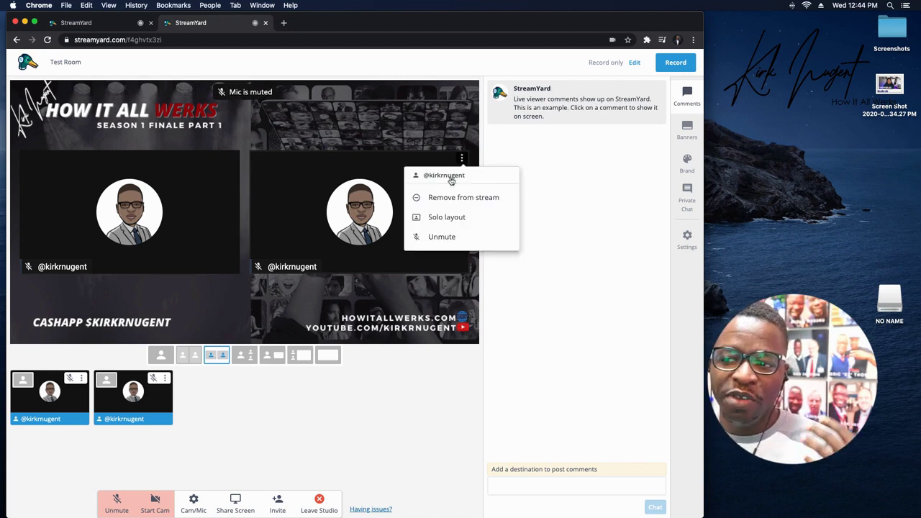
left_click(445, 217)
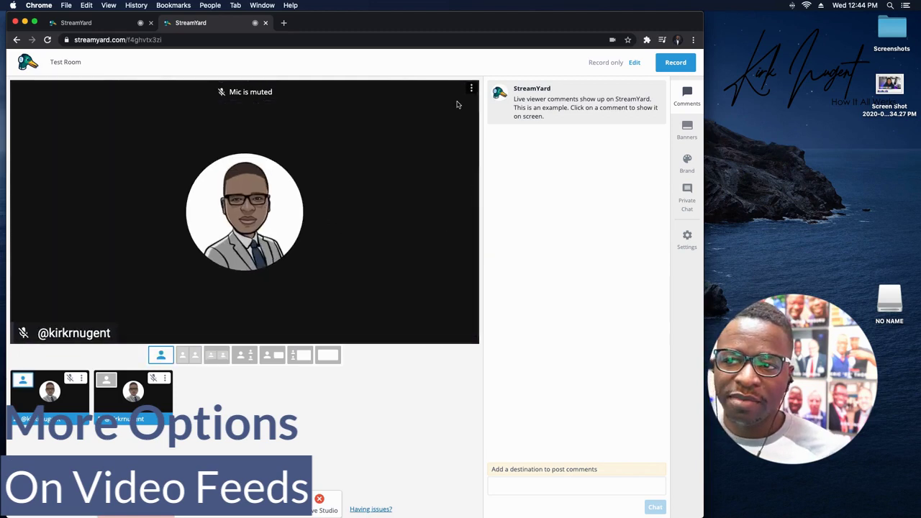
Exit Solo layout through the enlarged feed's own options, and toggle Solo on and off for the second participant from its thumbnail
left_click(471, 88)
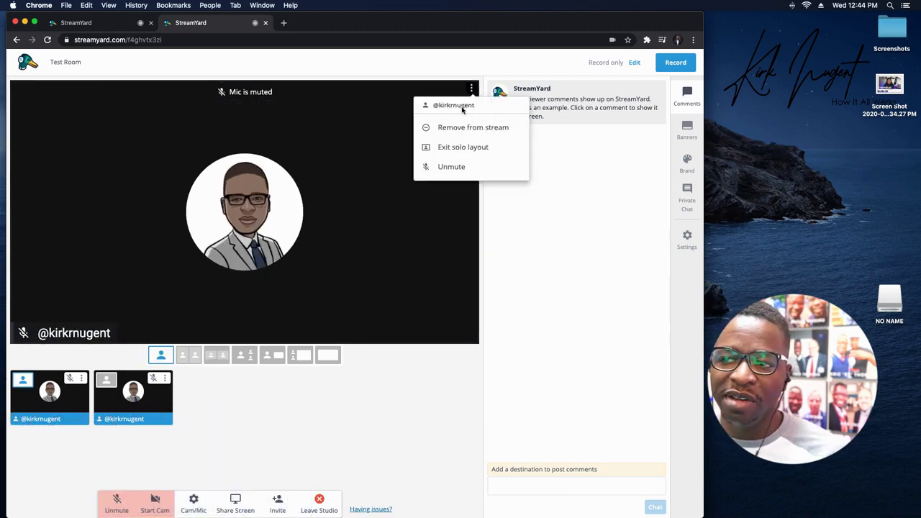
left_click(457, 147)
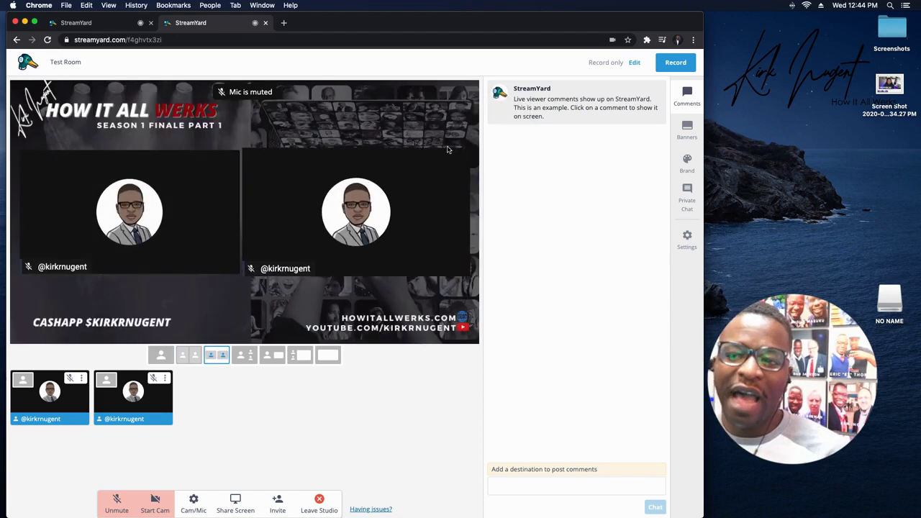
left_click(105, 382)
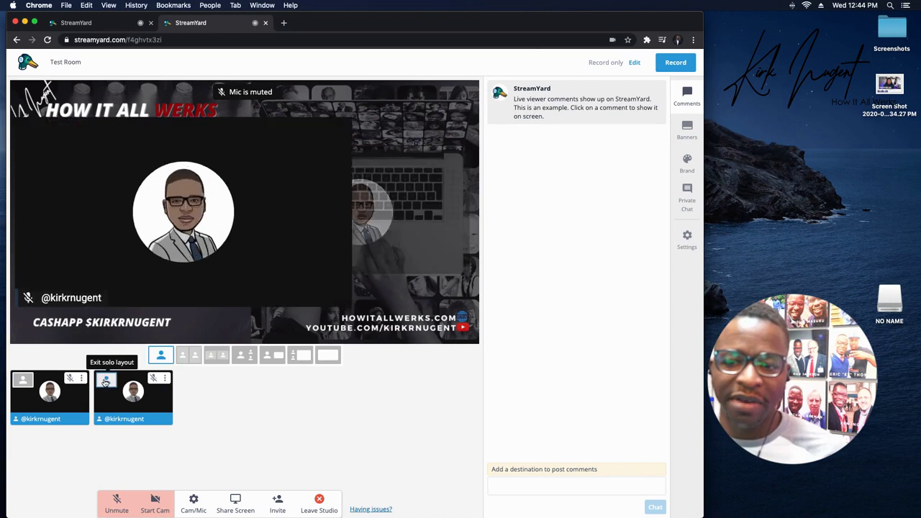
left_click(105, 382)
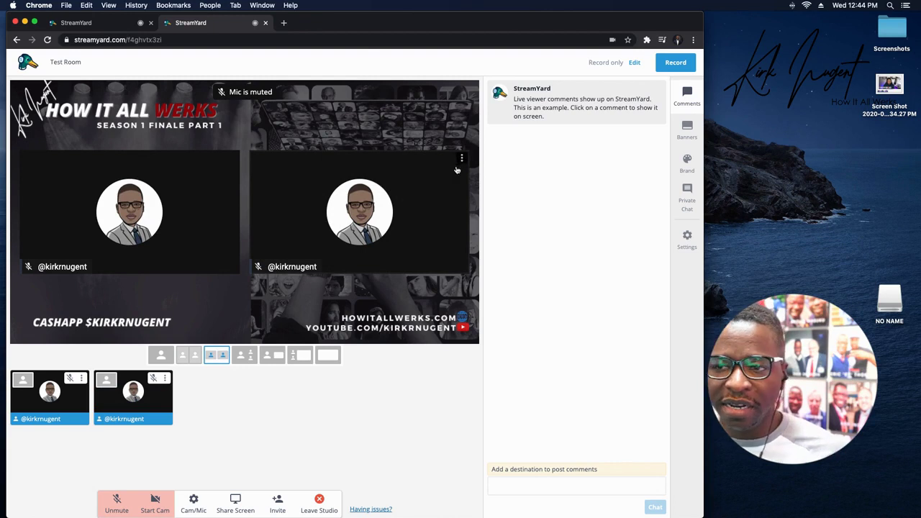
Review the options available on the second participant's video feed in the side-by-side layout
left_click(460, 158)
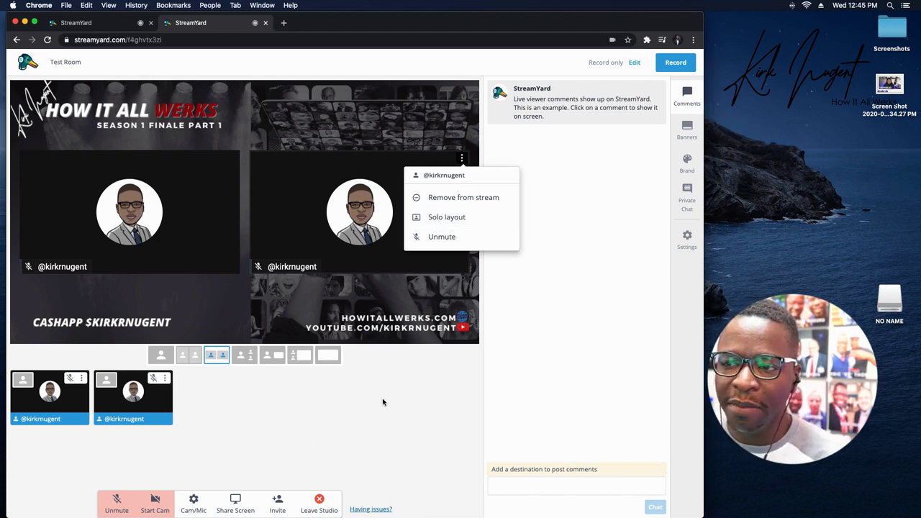
left_click(403, 168)
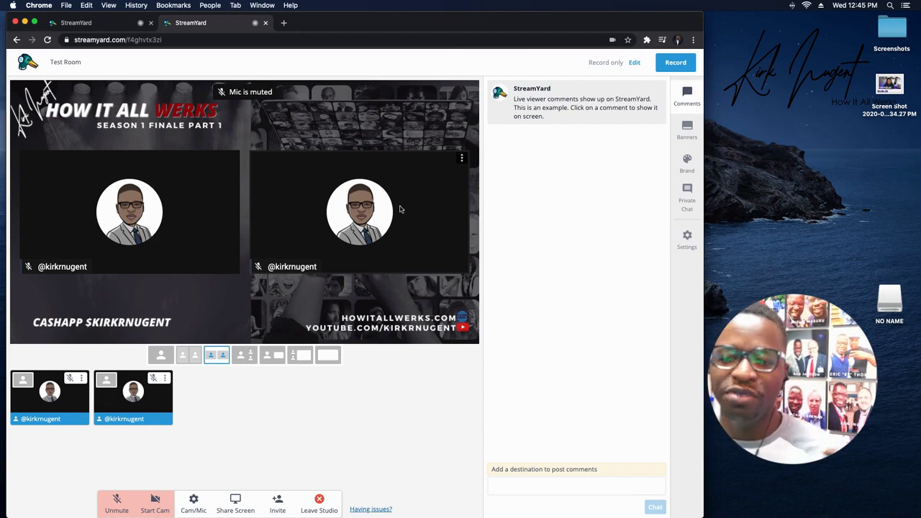
Turn off Show display names in the brand settings
left_click(687, 166)
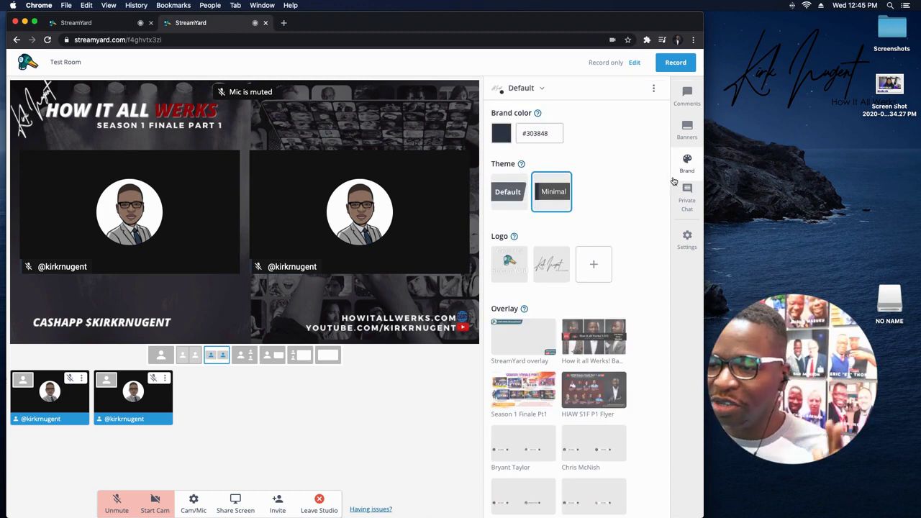
mouse_move(624, 376)
scroll(624, 376, "down", 8)
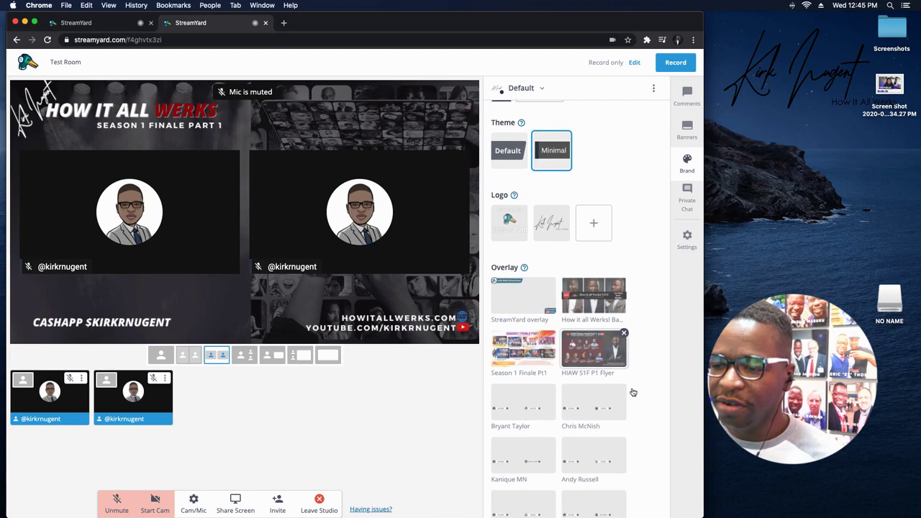
scroll(590, 450, "down", 2)
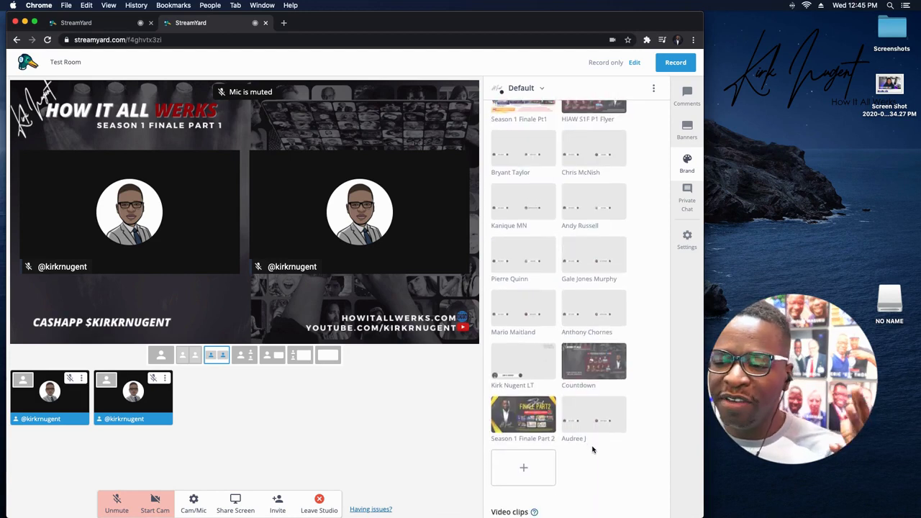
scroll(593, 447, "down", 10)
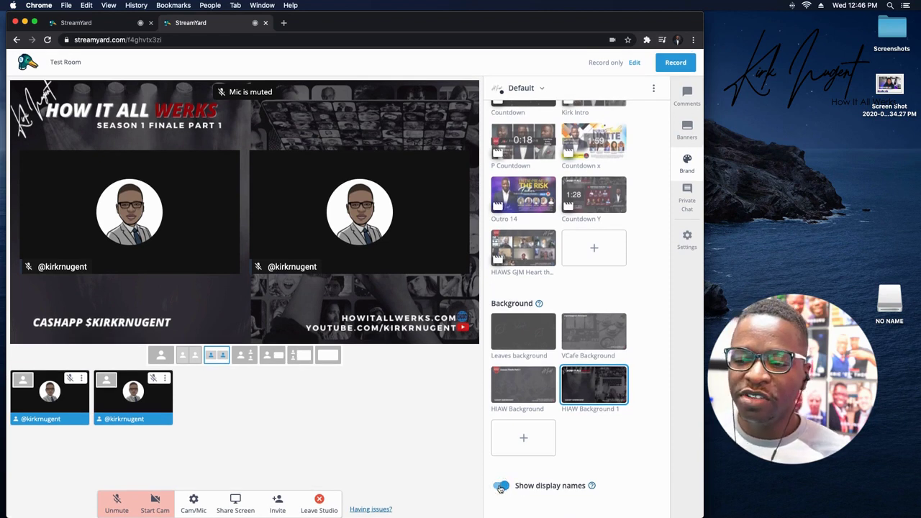
left_click(502, 486)
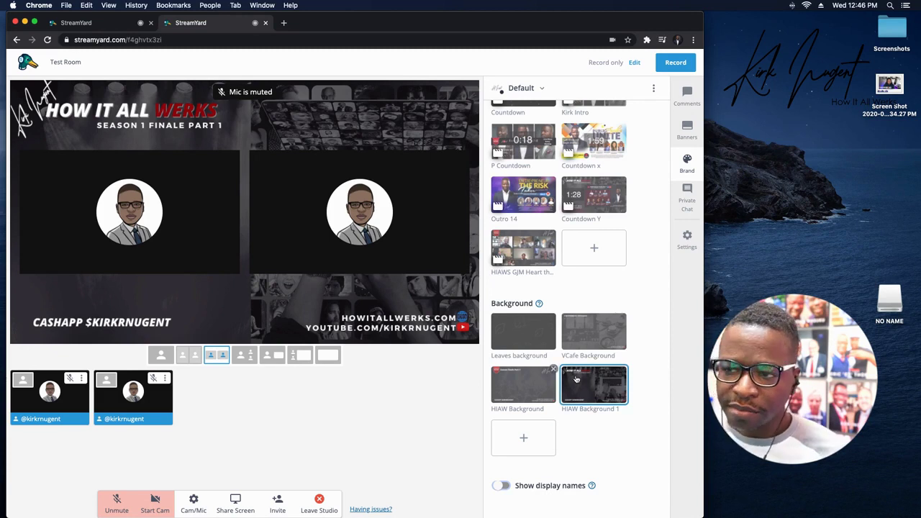
Show the two-person lower-third overlay located two rows above Season 1 Finale Part 2 on the stage
scroll(575, 373, "up", 3)
scroll(576, 373, "up", 3)
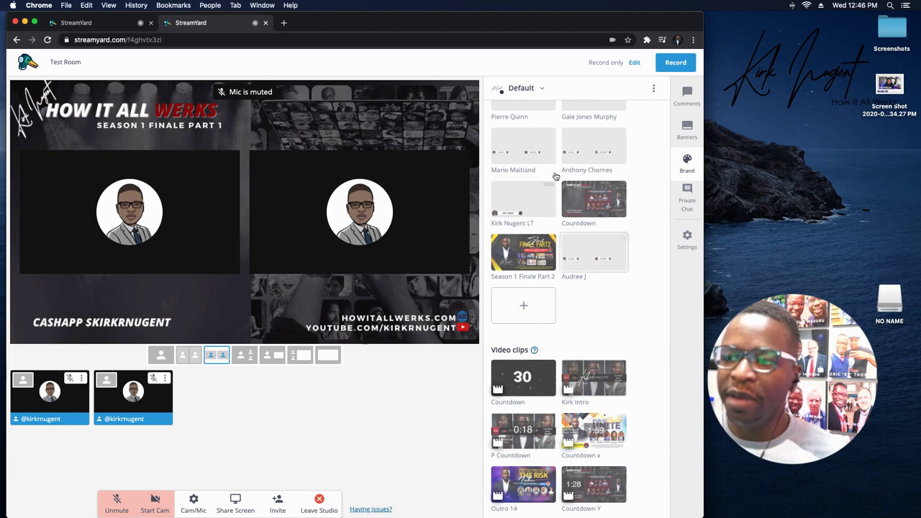
mouse_move(551, 149)
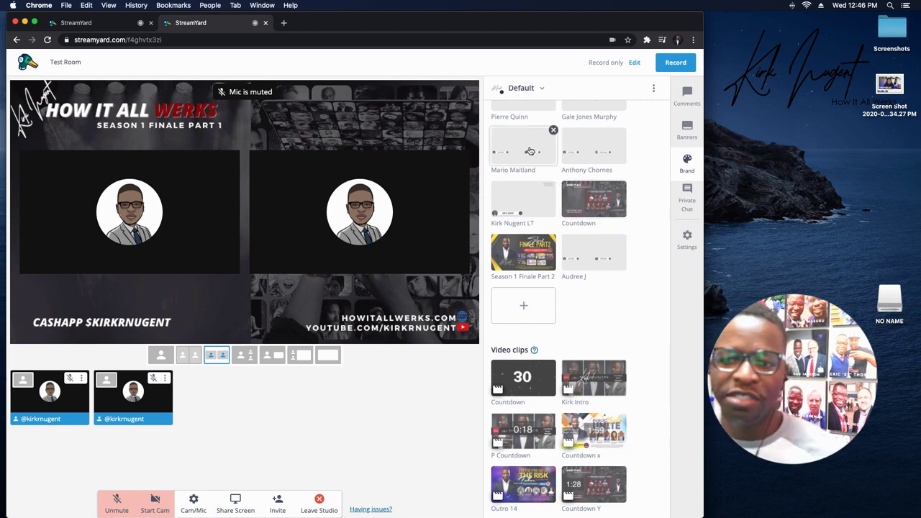
left_click(530, 151)
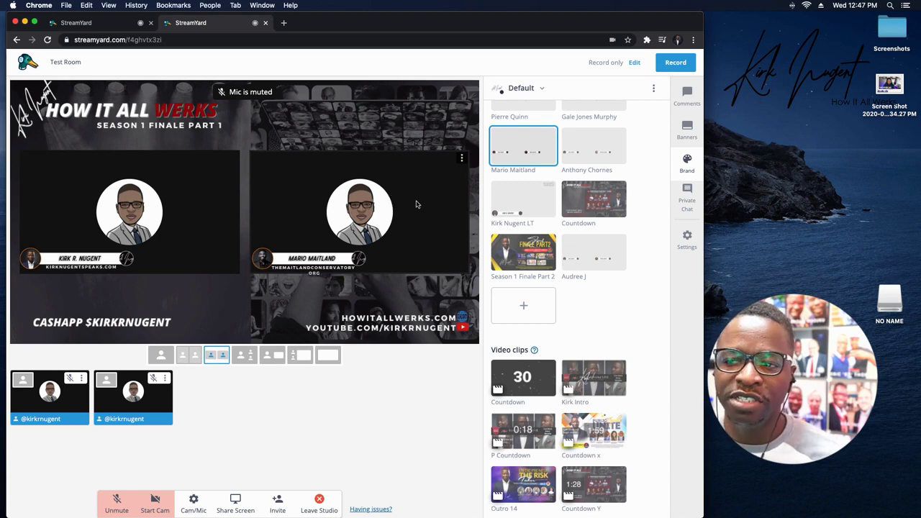
Swap the two participants' positions on the stage and hide the active lower-third overlay
left_click(412, 192)
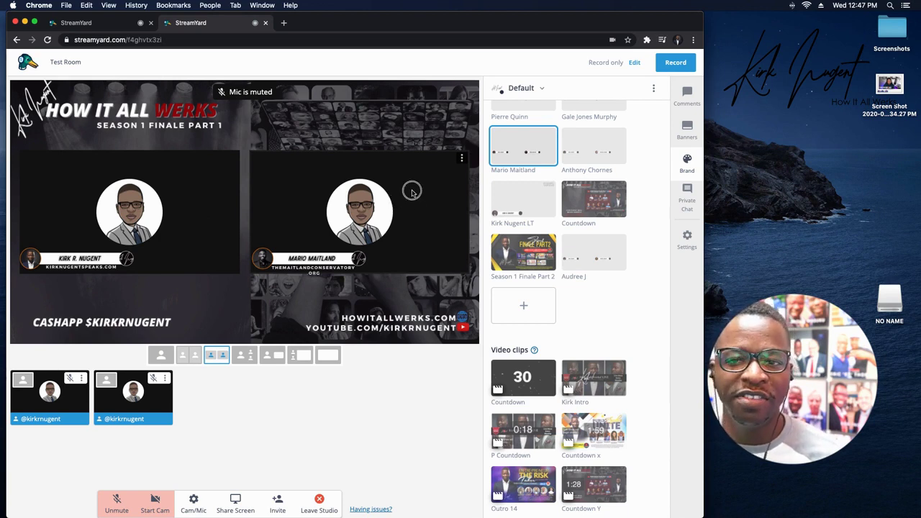
left_click_drag(413, 192, 191, 190)
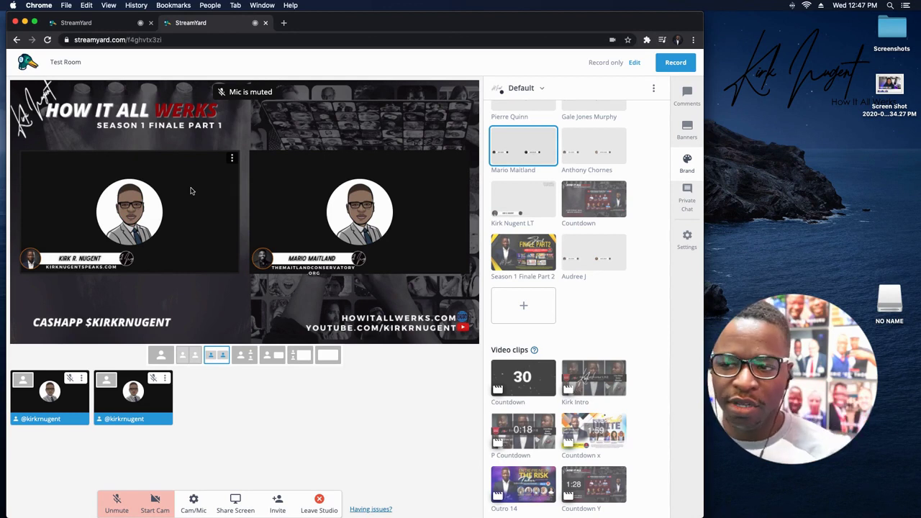
left_click(510, 151)
left_click(511, 150)
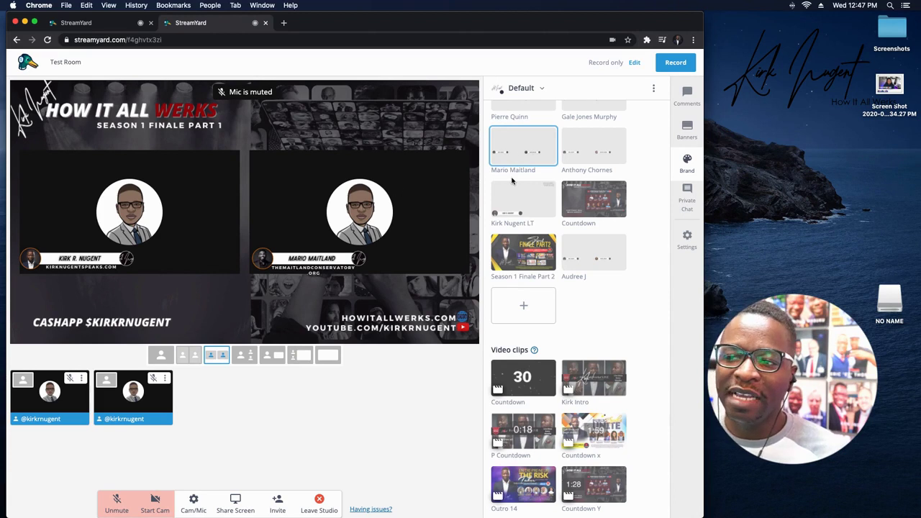
left_click(551, 149)
Show and hide the two-person lower-third overlay located three rows above Season 1 Finale Part 2
mouse_move(576, 143)
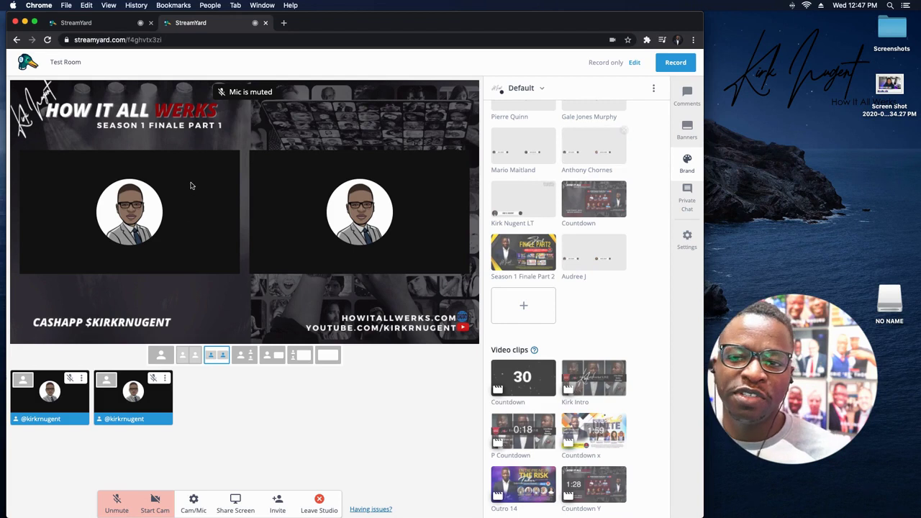
mouse_move(187, 189)
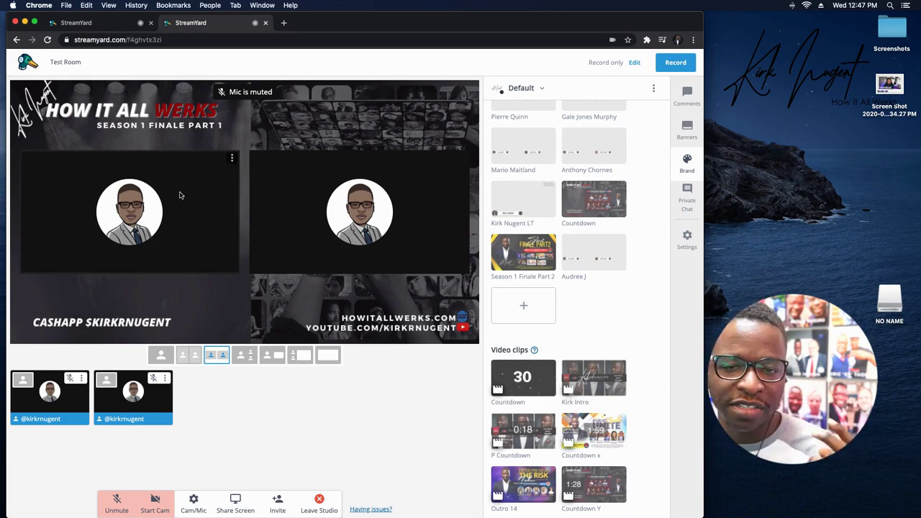
mouse_move(359, 201)
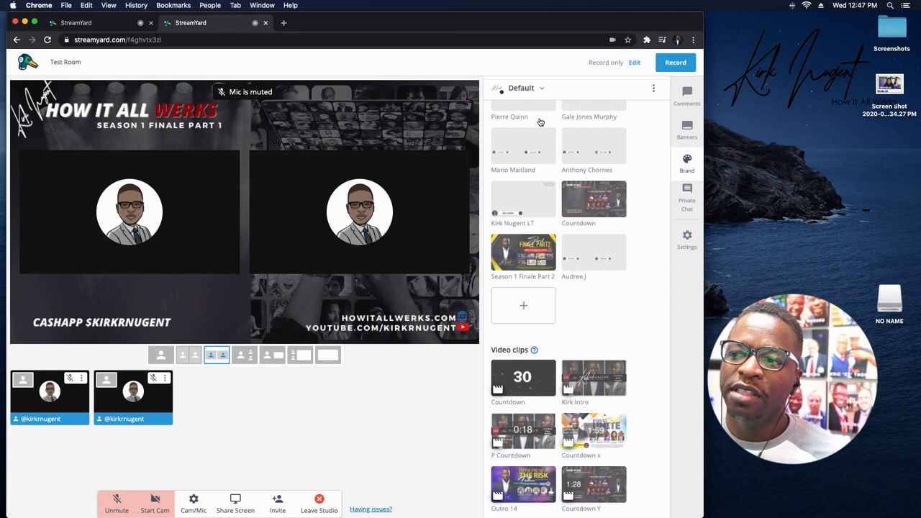
scroll(540, 123, "up", 2)
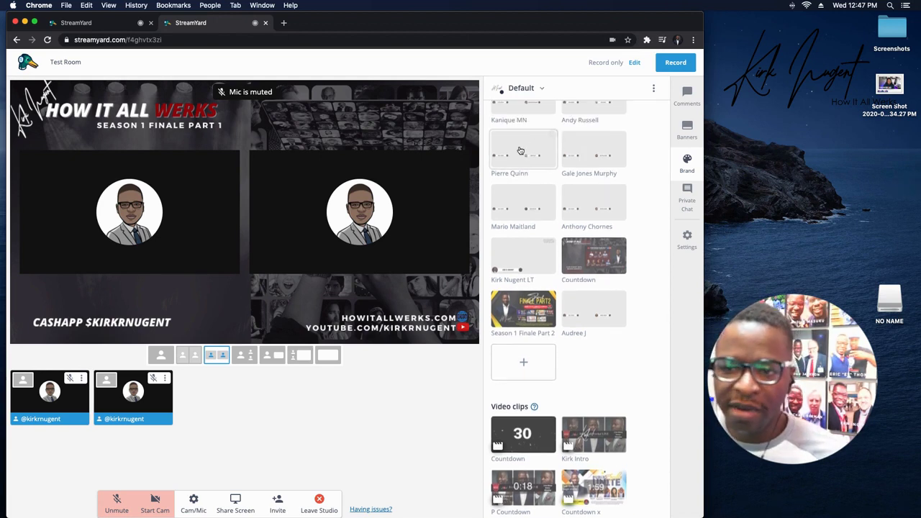
left_click(520, 150)
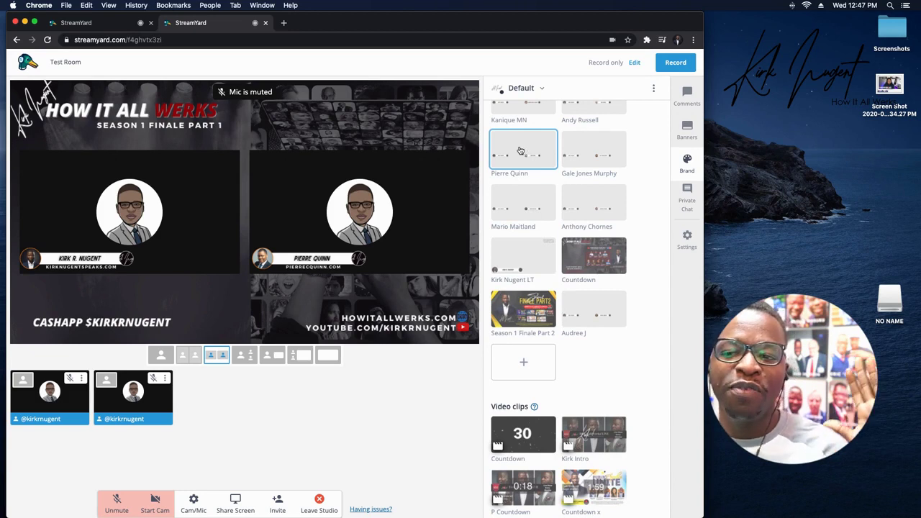
left_click(521, 151)
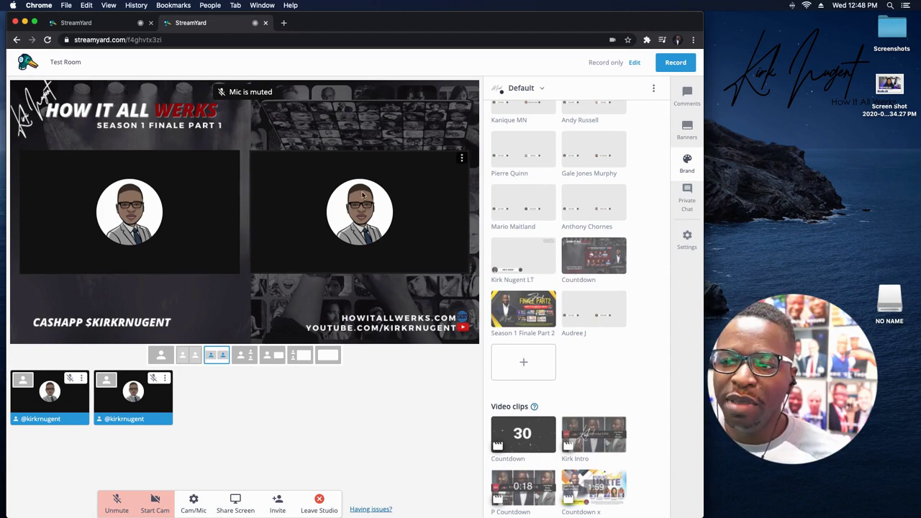
Swap the two video feeds on the stage again, and toggle the same guest's lower-third overlay on and off
left_click_drag(386, 193, 198, 191)
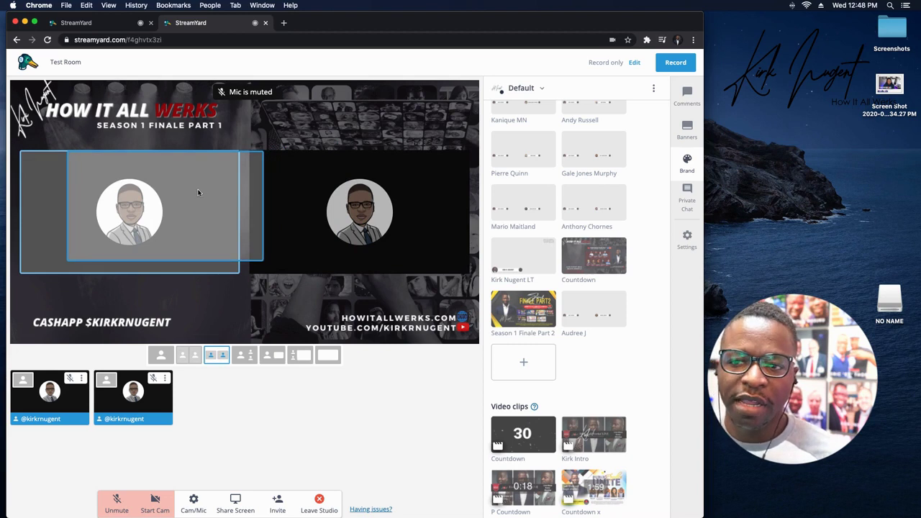
left_click_drag(199, 192, 198, 191)
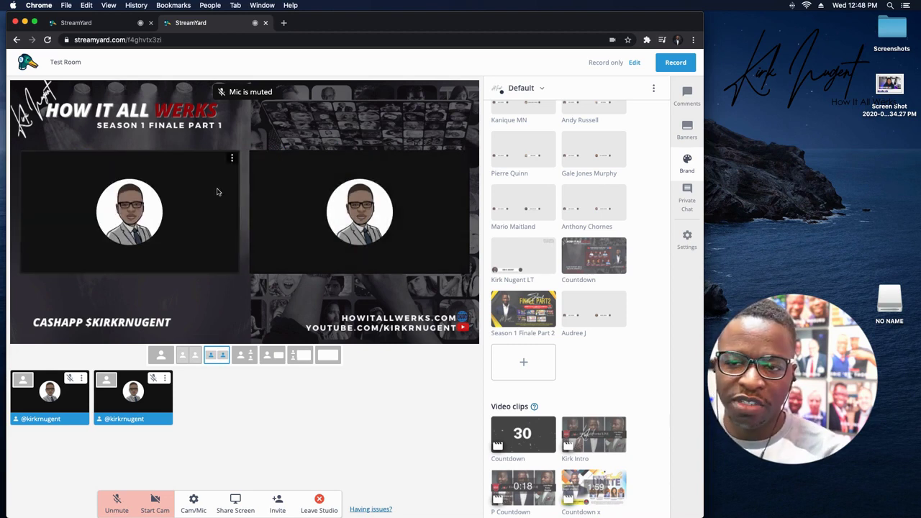
left_click(537, 146)
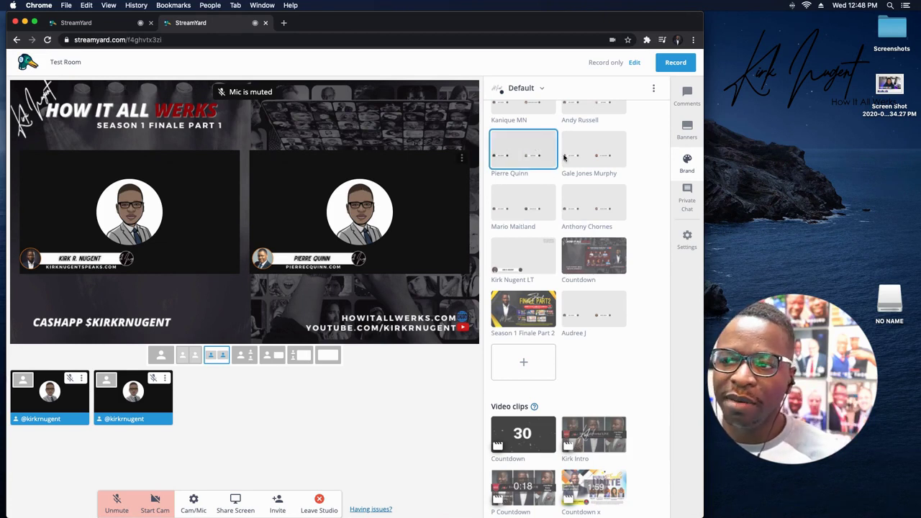
left_click(538, 146)
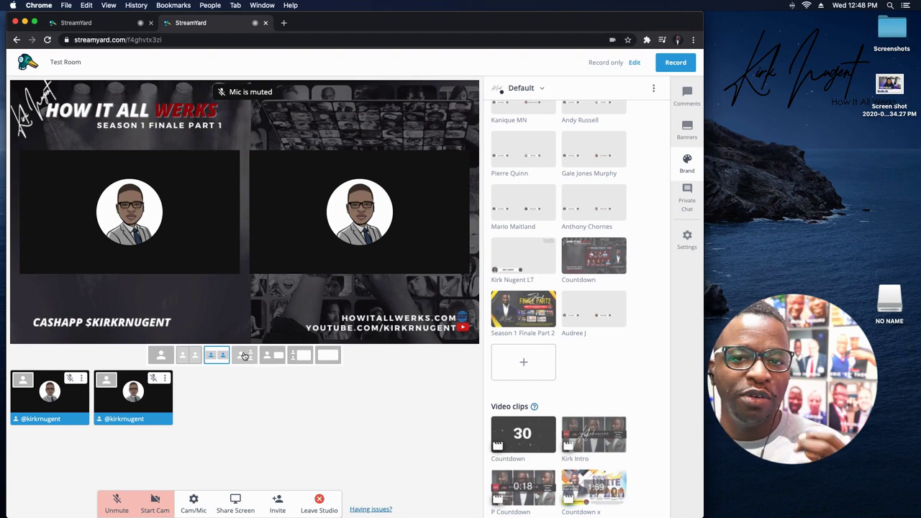
Switch the stage to the layout with one large feed and small feeds beside it, and load streamyard.com in a third browser tab
left_click(244, 356)
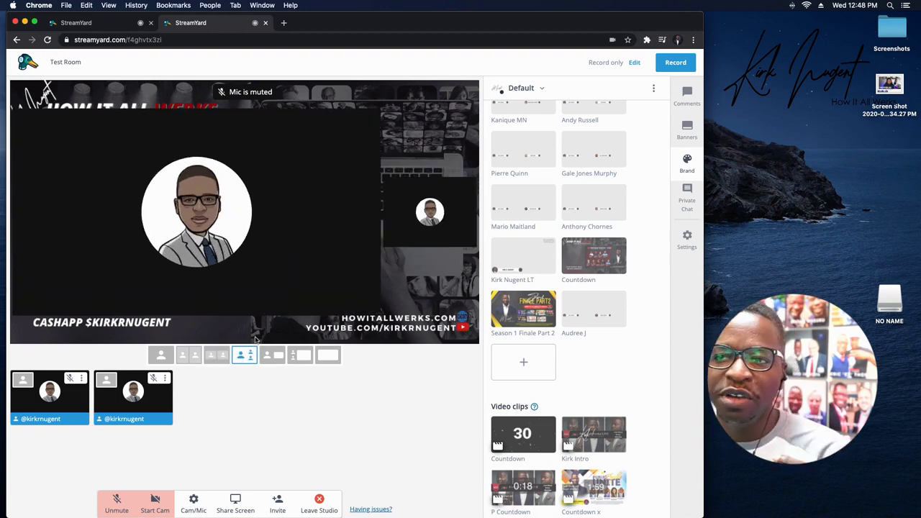
left_click(285, 23)
type("s")
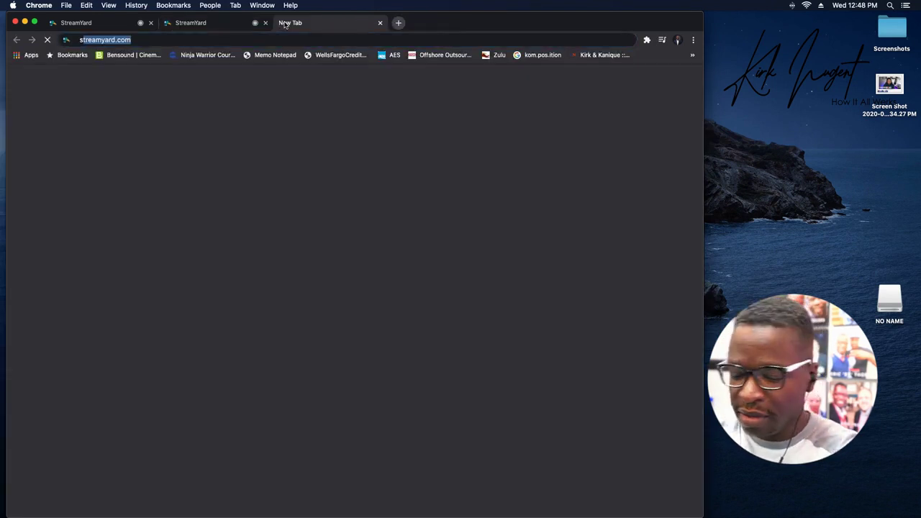
type("tream")
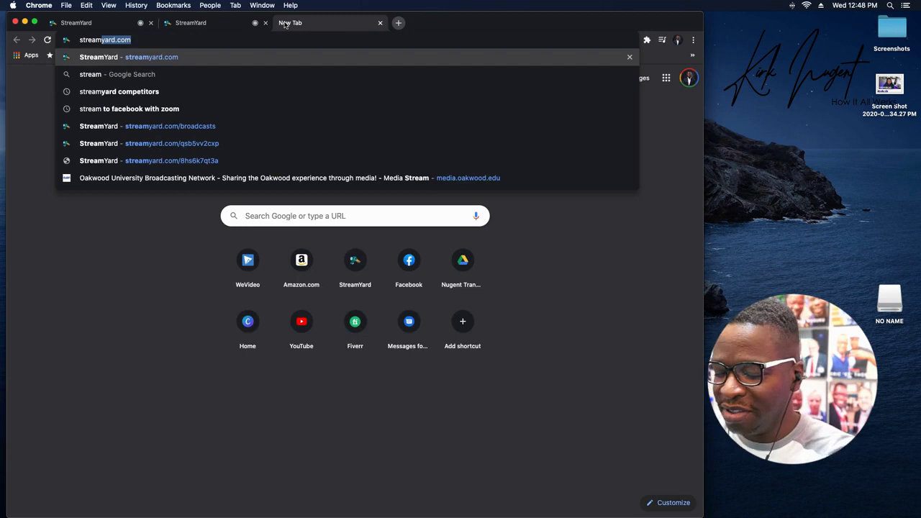
type("yard.com")
key("Return")
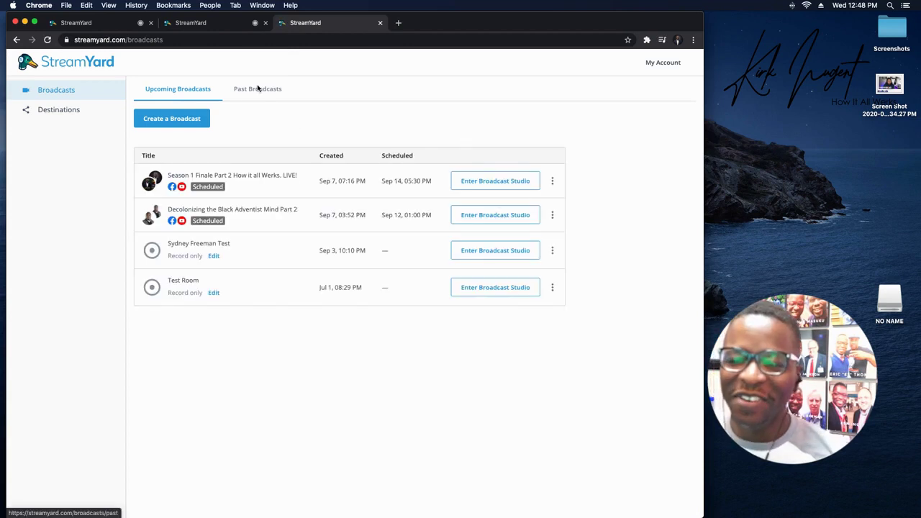
Join the Test Room studio from the third tab with microphone muted and camera off, and add this participant to the stream
left_click(495, 287)
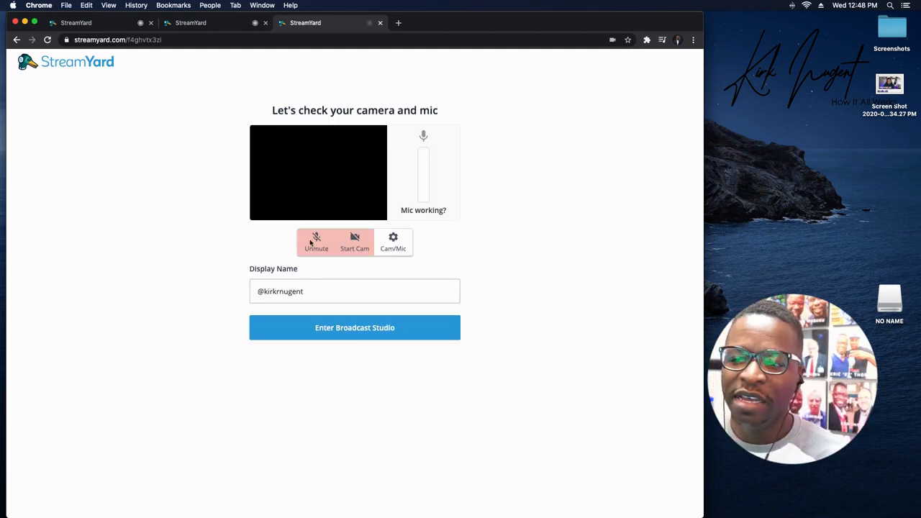
left_click(318, 243)
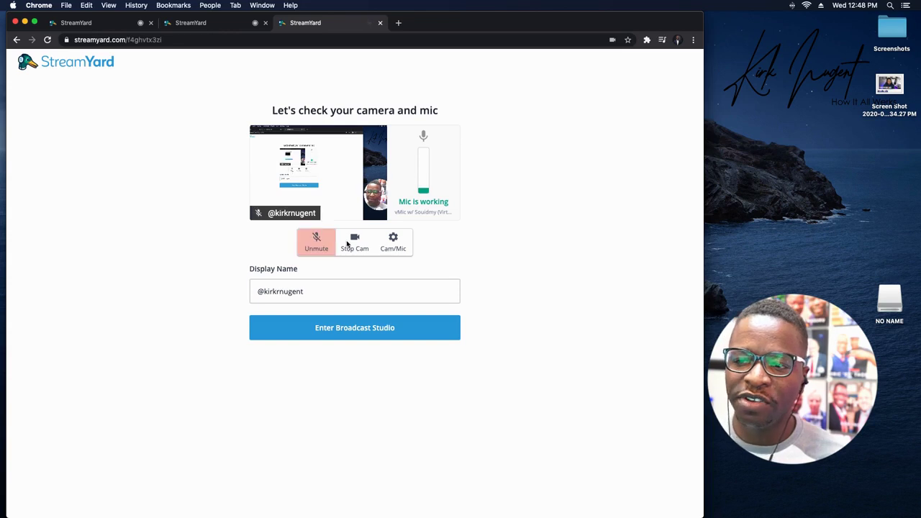
left_click(354, 243)
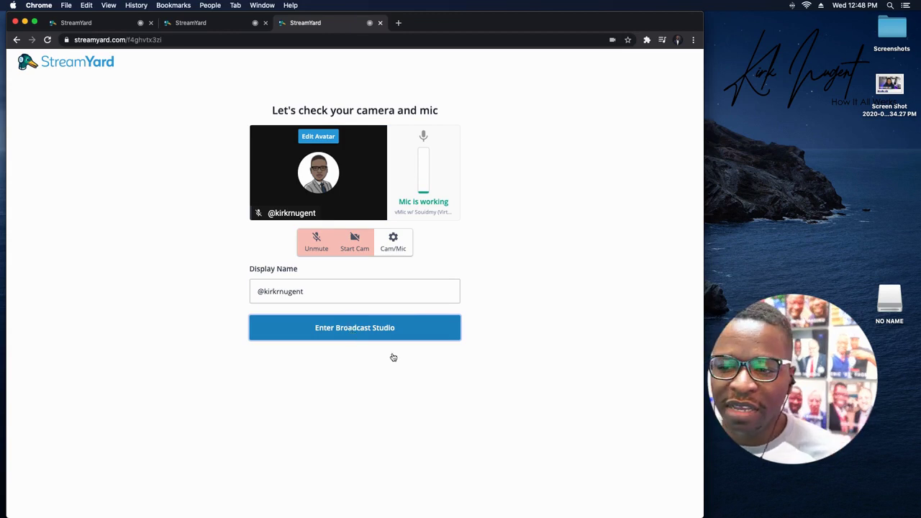
left_click(364, 339)
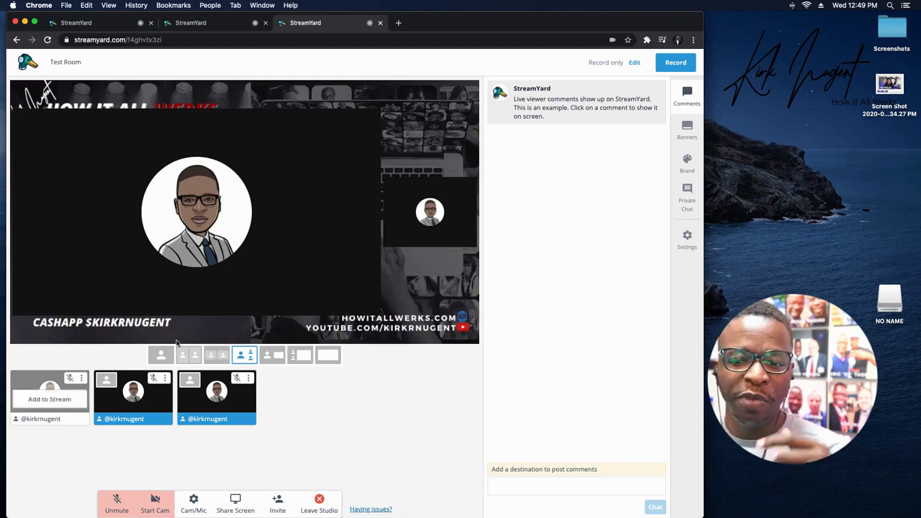
left_click(54, 393)
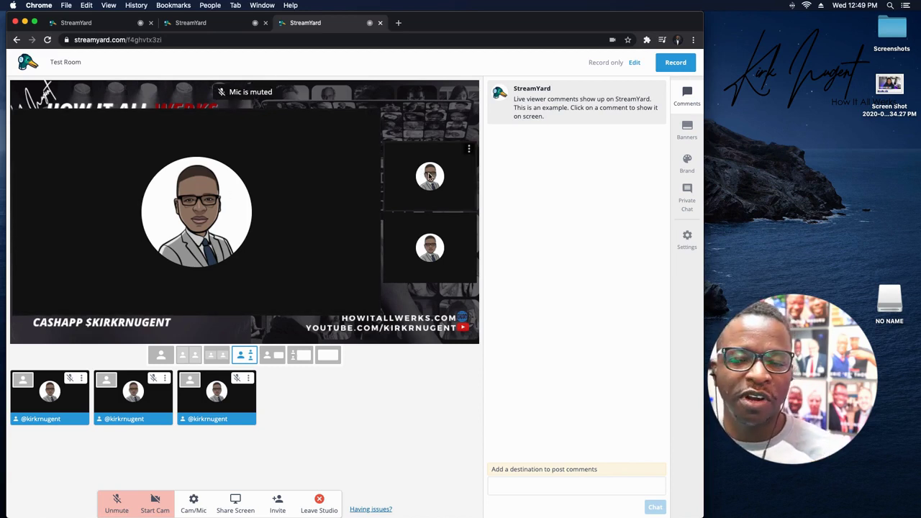
Swap each small feed in turn with the large feed, and exchange the large feed with the upper small one
left_click_drag(431, 175, 315, 171)
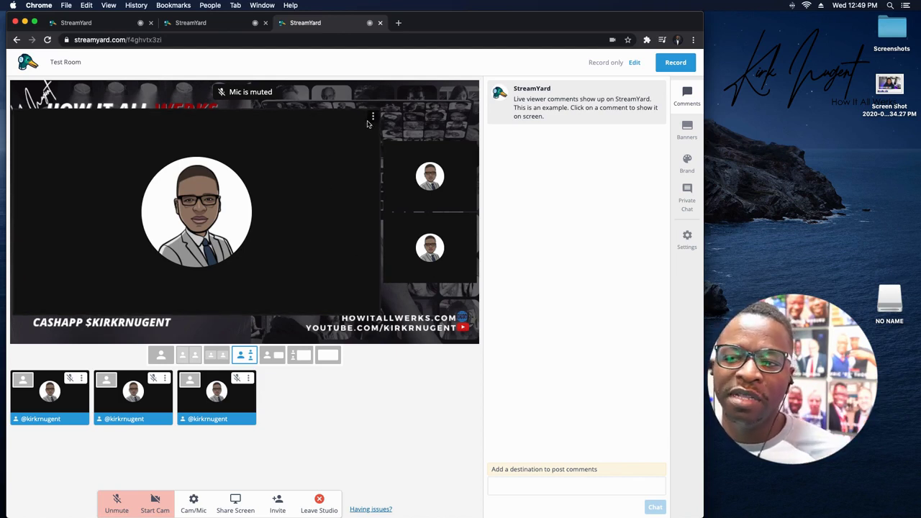
left_click_drag(403, 241, 279, 209)
left_click(308, 191)
left_click(313, 193)
left_click_drag(313, 193, 419, 179)
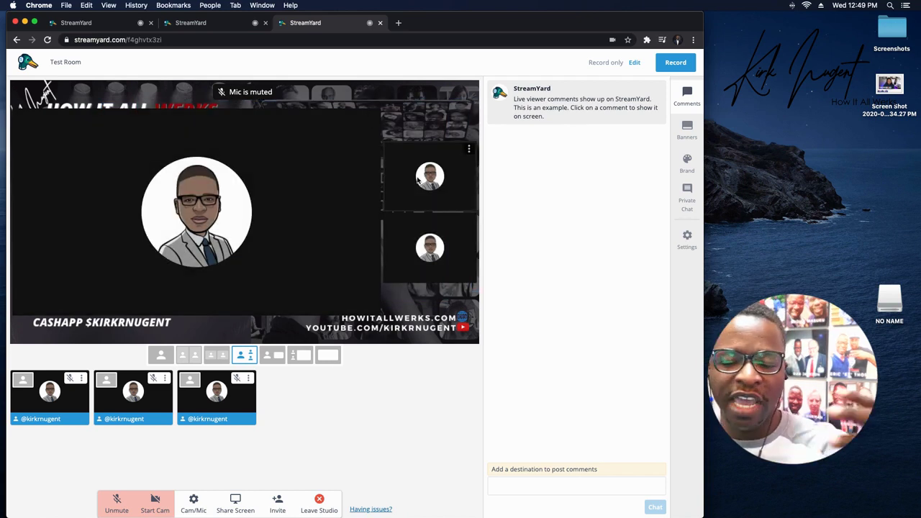